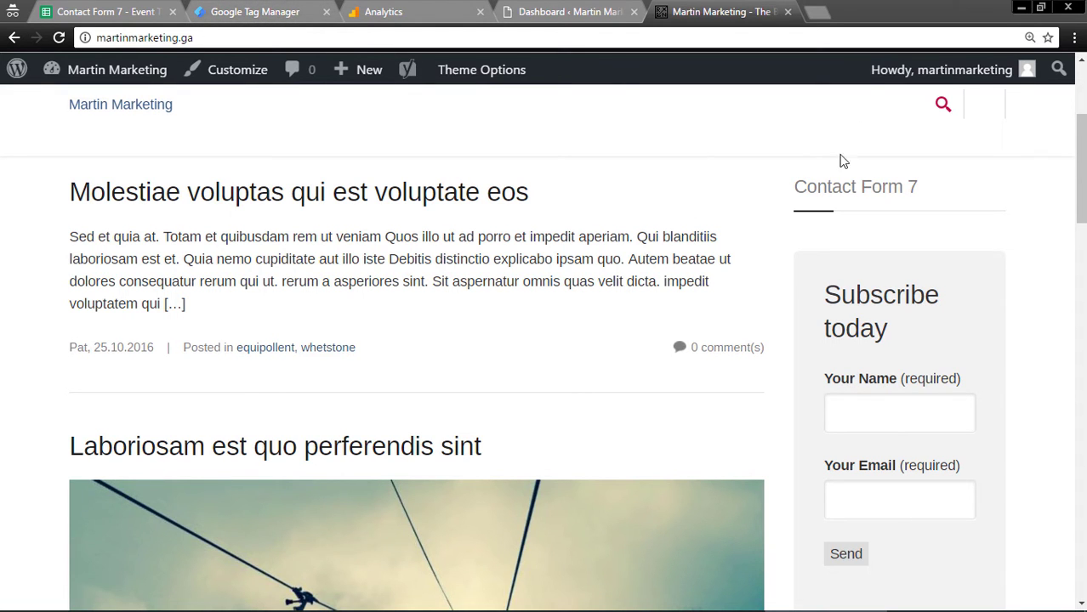
# Glance over the WordPress dashboard and Analytics admin tabs, ending on the Tag Manager workspace
pyautogui.click(561, 14)
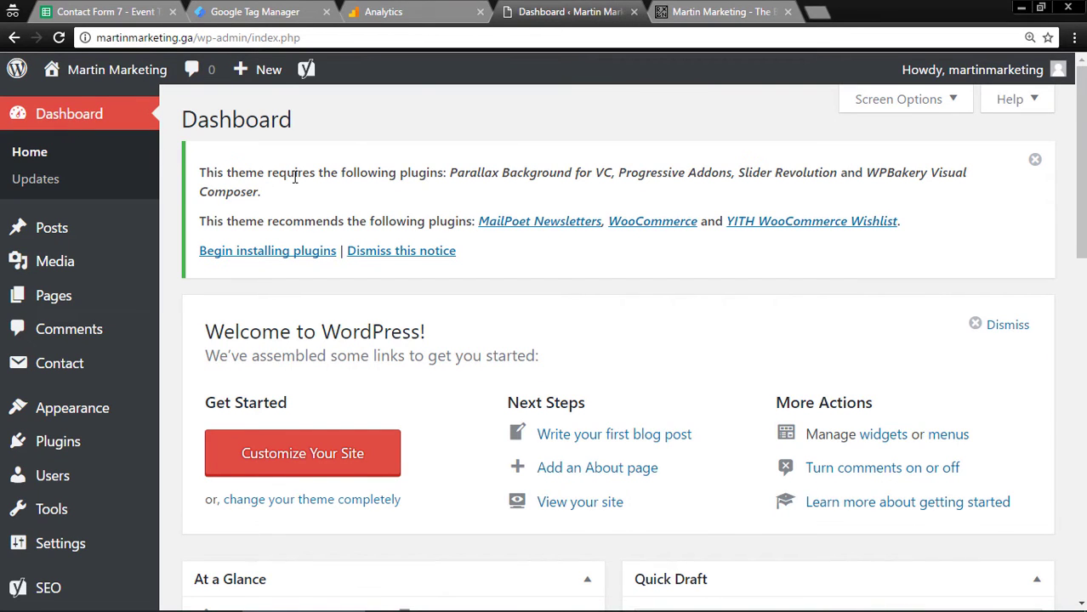
pyautogui.click(431, 14)
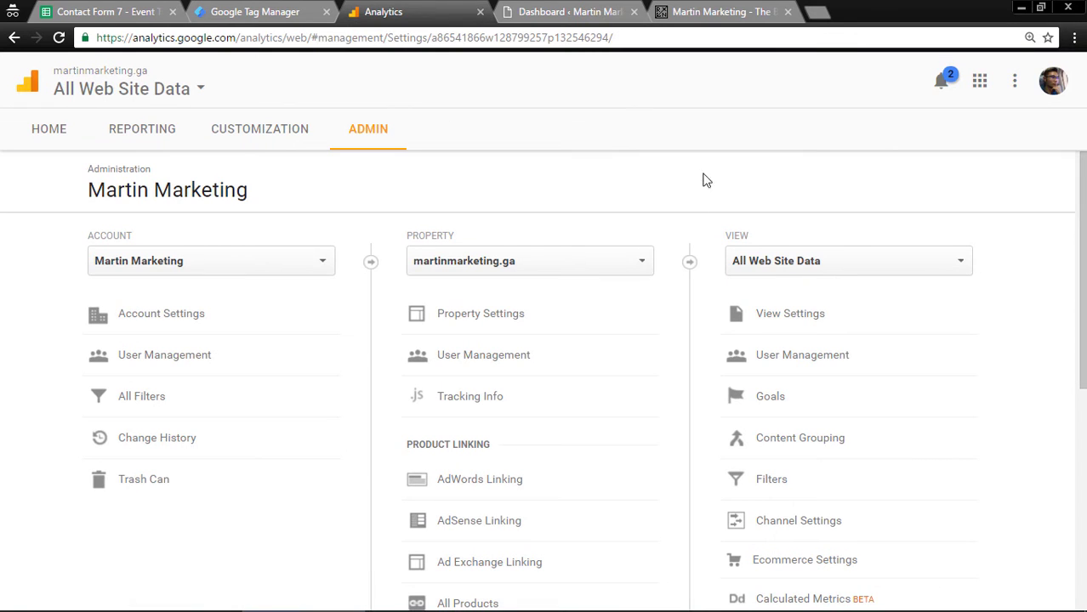
pyautogui.click(228, 16)
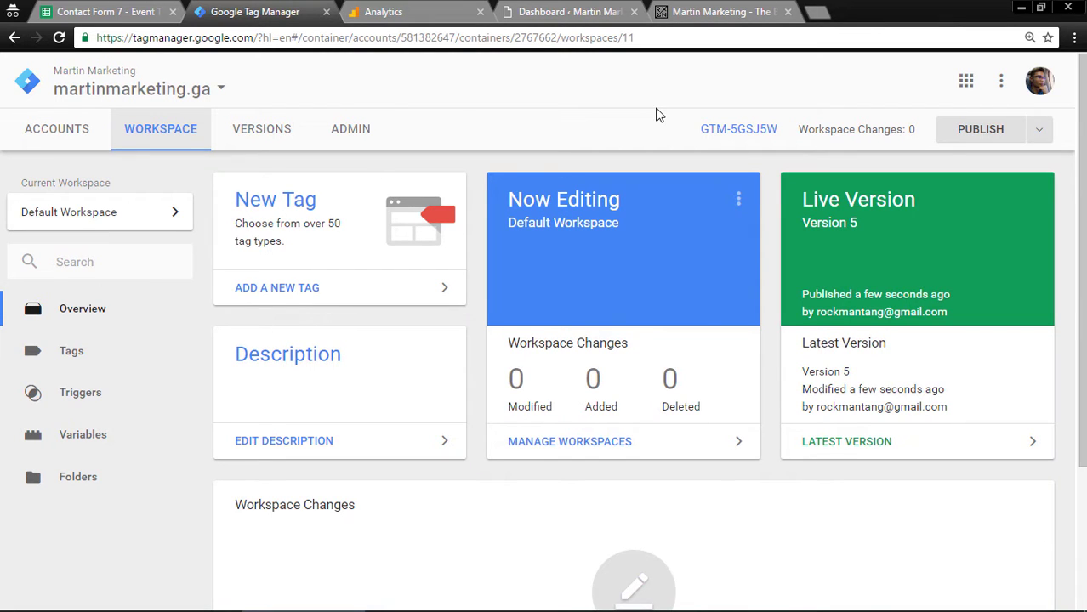
# Scroll across the Contact Form 7 plan: event Contact Form / Submit / {{Page URL}}, goal 'Form Submitted'
pyautogui.click(94, 13)
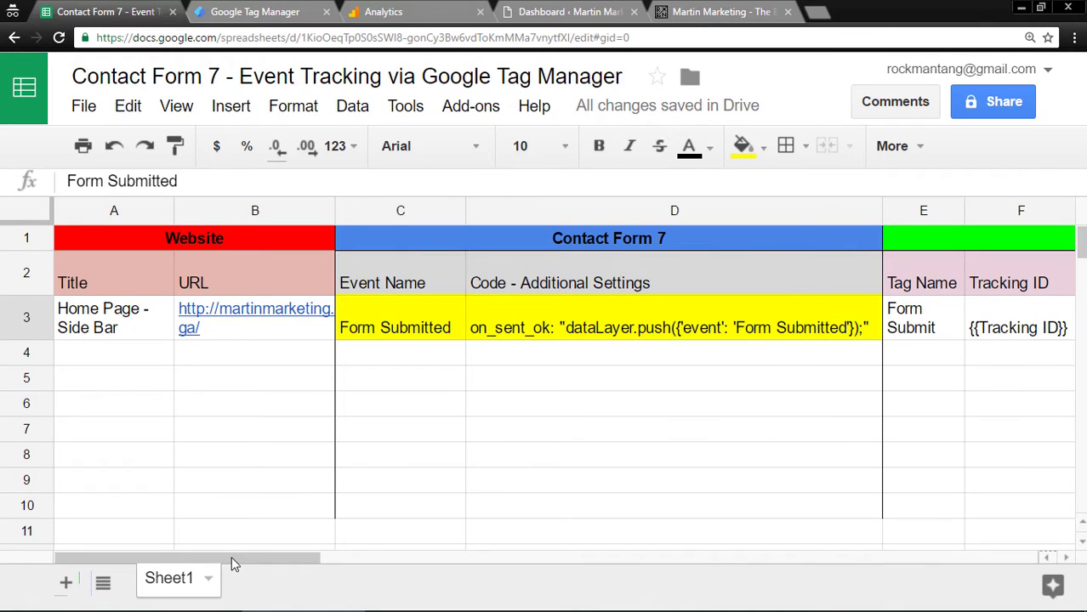
pyautogui.moveTo(231, 556); pyautogui.dragTo(214, 570)
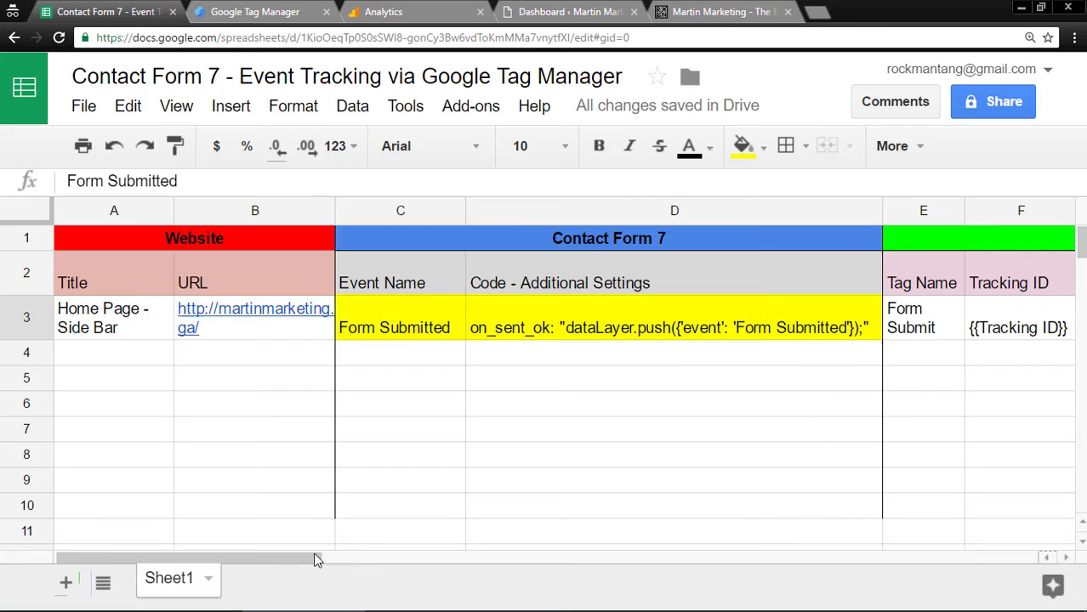
pyautogui.moveTo(315, 558); pyautogui.dragTo(494, 567)
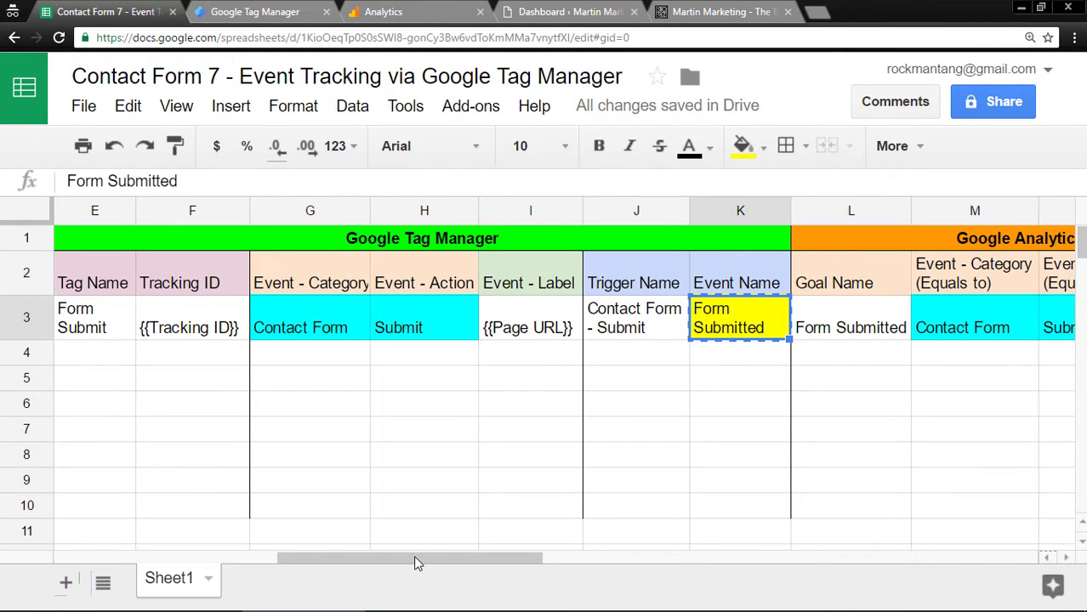
pyautogui.moveTo(413, 556); pyautogui.dragTo(560, 580)
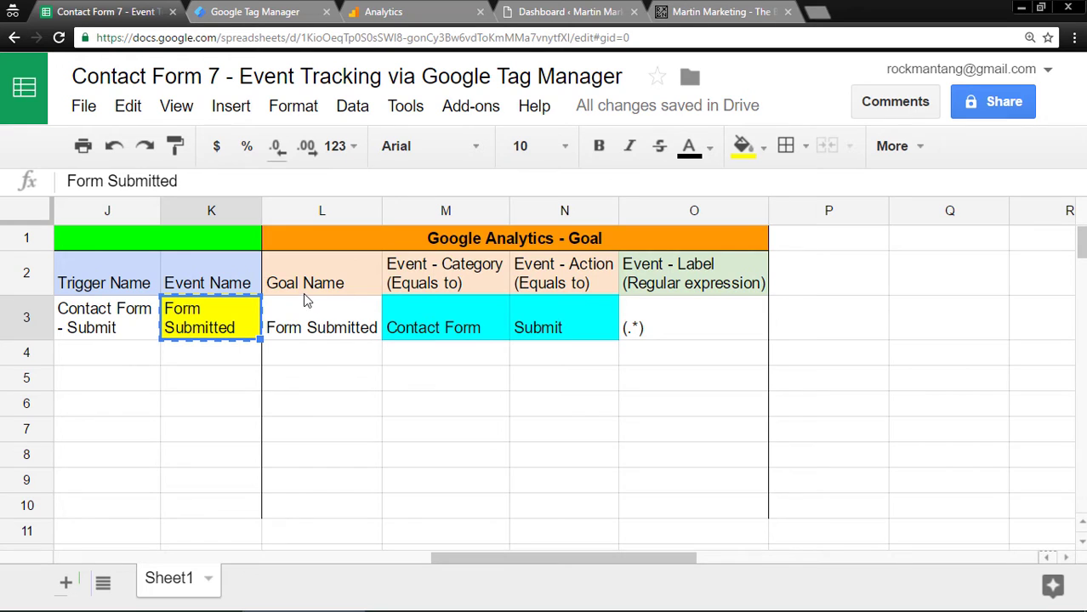
pyautogui.moveTo(516, 563); pyautogui.dragTo(436, 561)
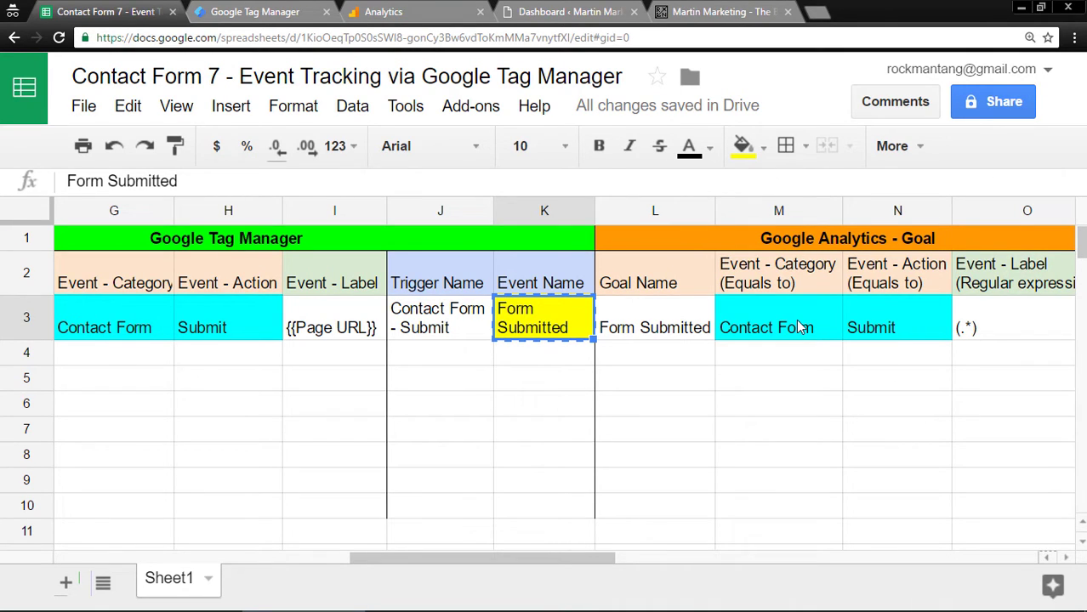
# Open Contact form 1's Additional Settings from the WordPress Contact Forms list
pyautogui.click(549, 15)
pyautogui.moveTo(68, 364)
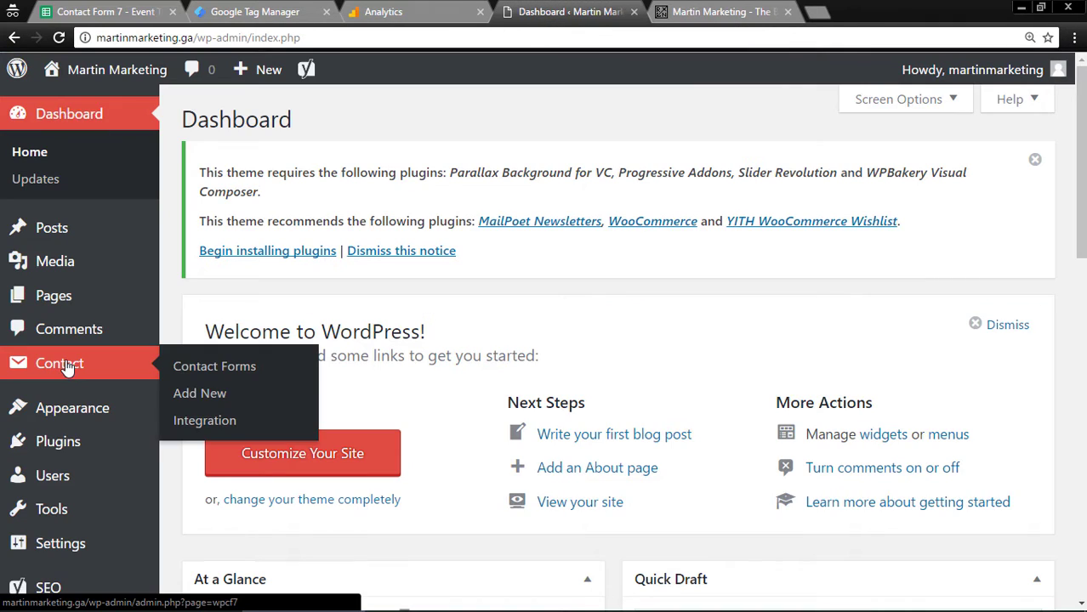
pyautogui.click(199, 371)
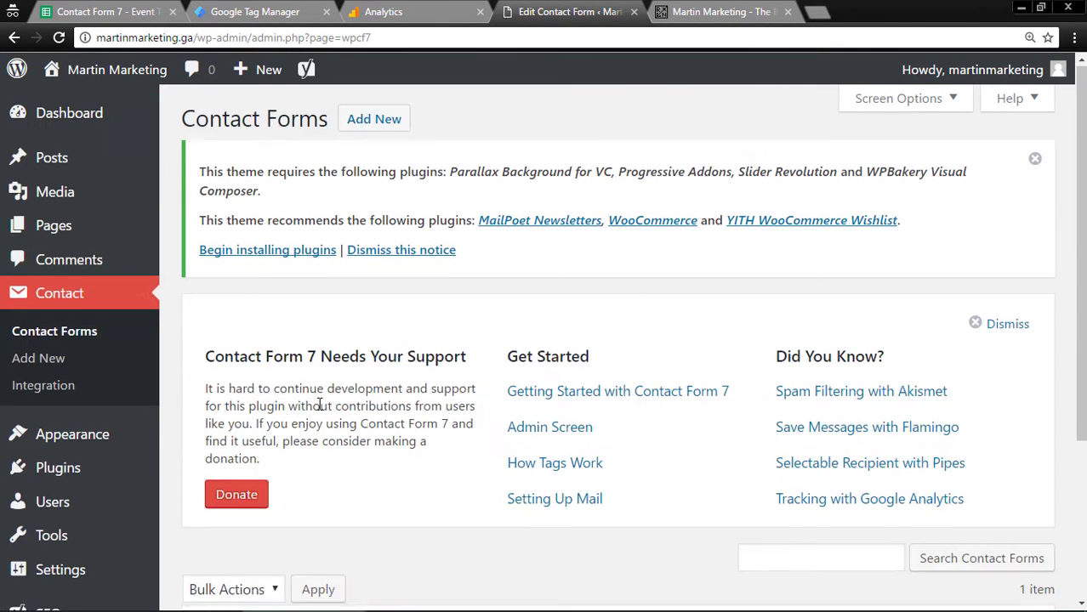
pyautogui.scroll(-3, 321, 411)
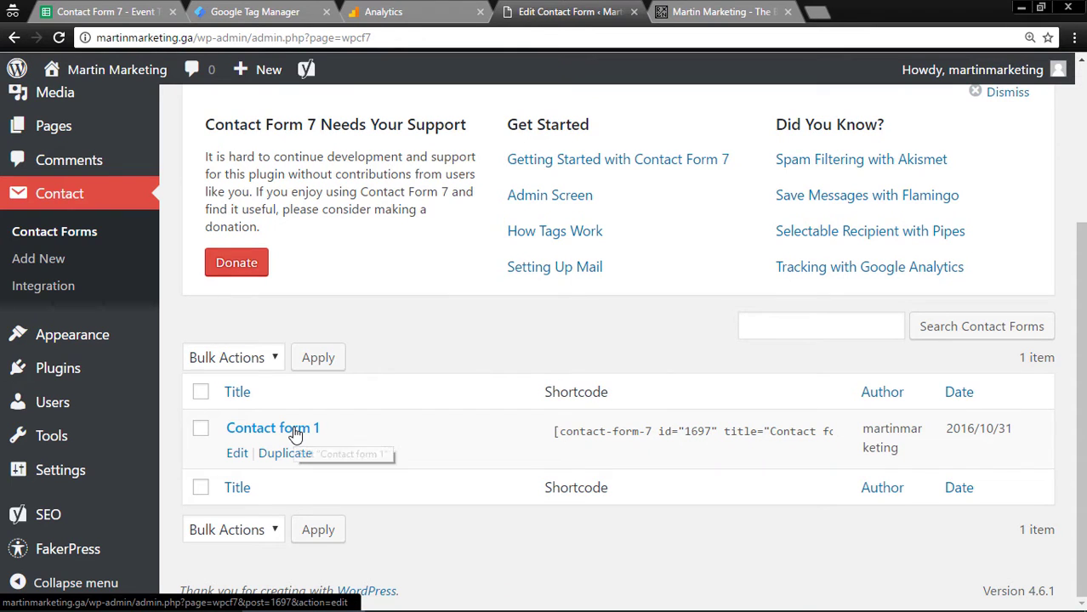
pyautogui.click(295, 430)
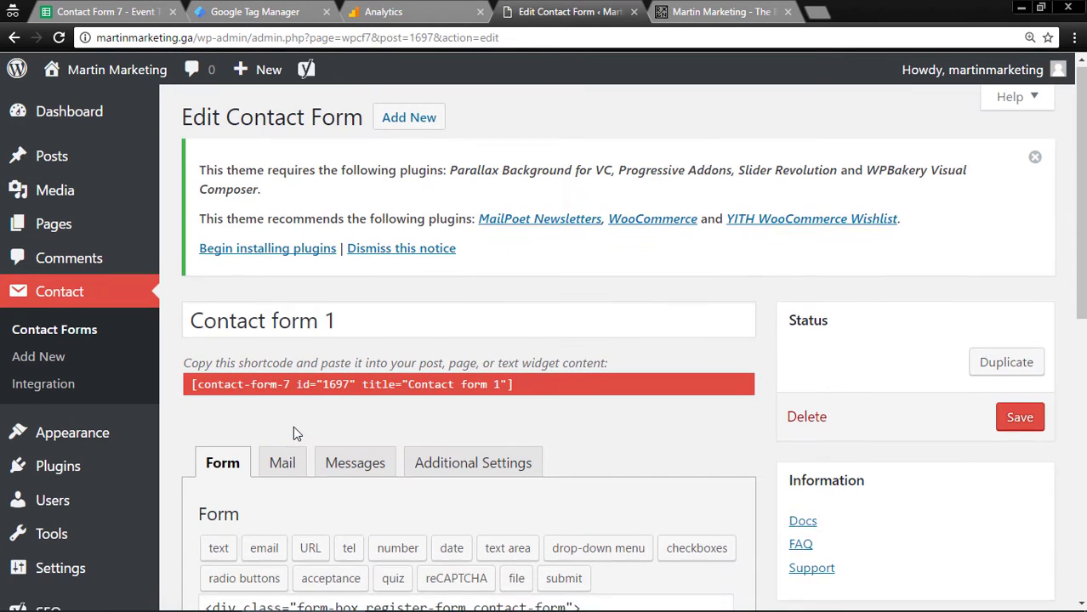
pyautogui.scroll(-2, 294, 429)
pyautogui.scroll(-2, 293, 431)
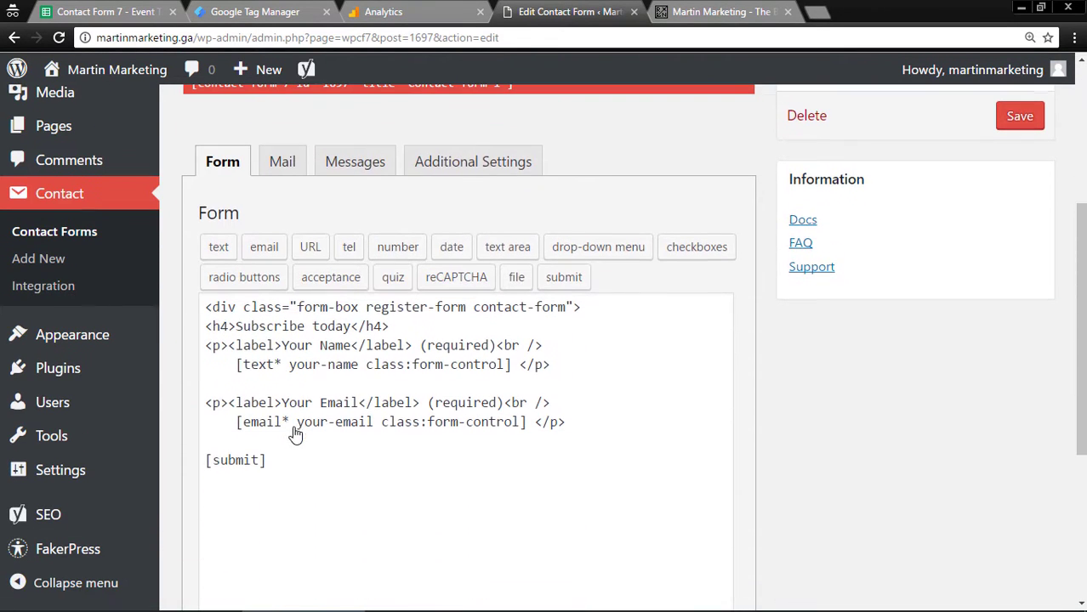
pyautogui.click(466, 177)
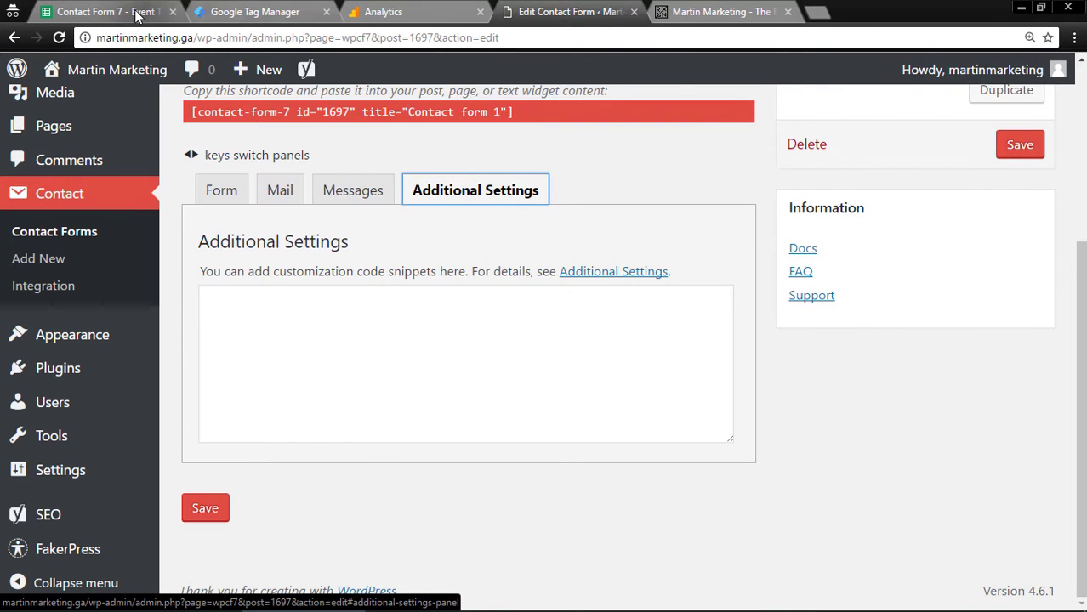
# Paste the on_sent_ok dataLayer.push snippet from cell D3 into Additional Settings and save the form
pyautogui.click(106, 11)
pyautogui.click(324, 559)
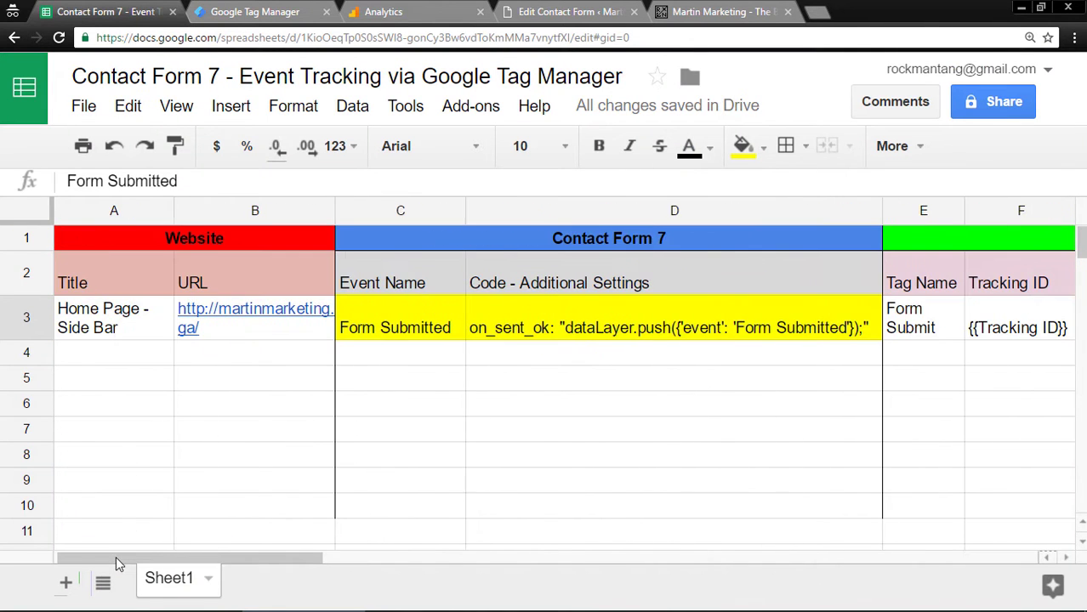
pyautogui.click(632, 324)
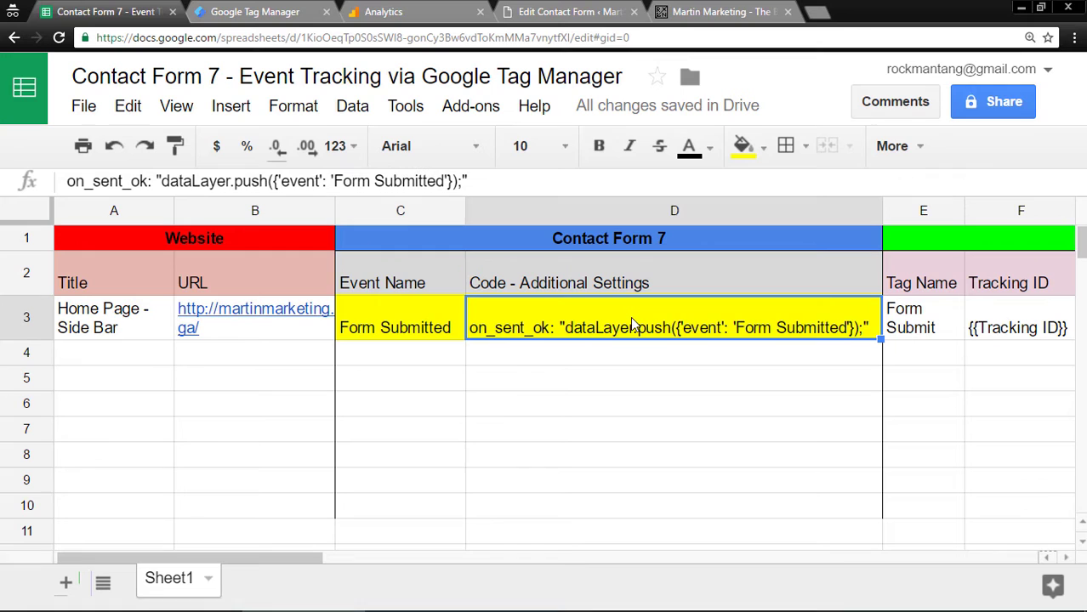
pyautogui.rightClick(632, 324)
pyautogui.click(697, 371)
pyautogui.click(718, 11)
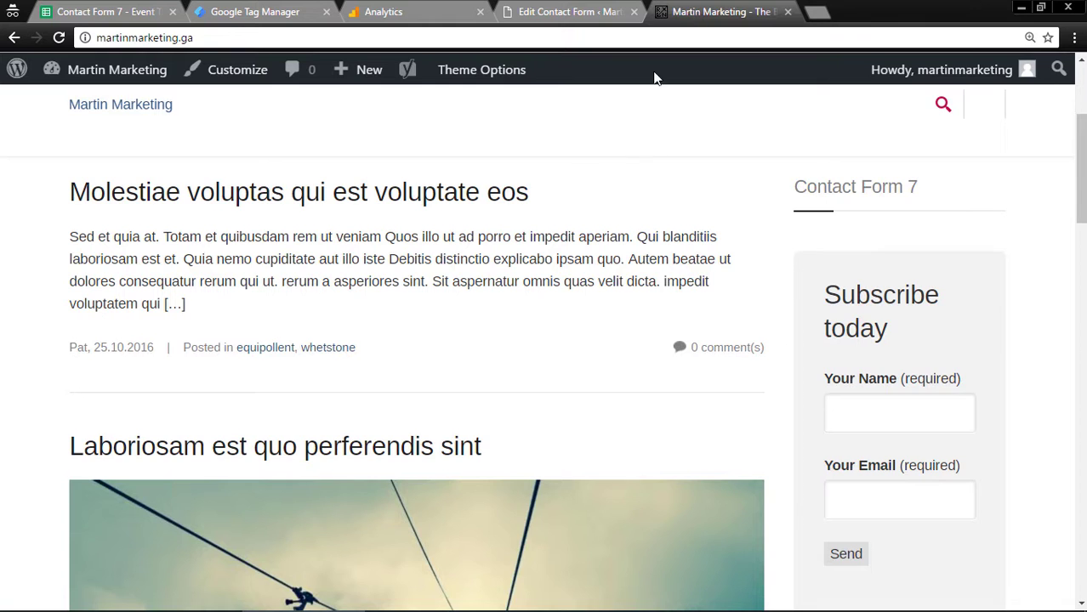
pyautogui.click(570, 11)
pyautogui.click(322, 336)
pyautogui.rightClick(330, 342)
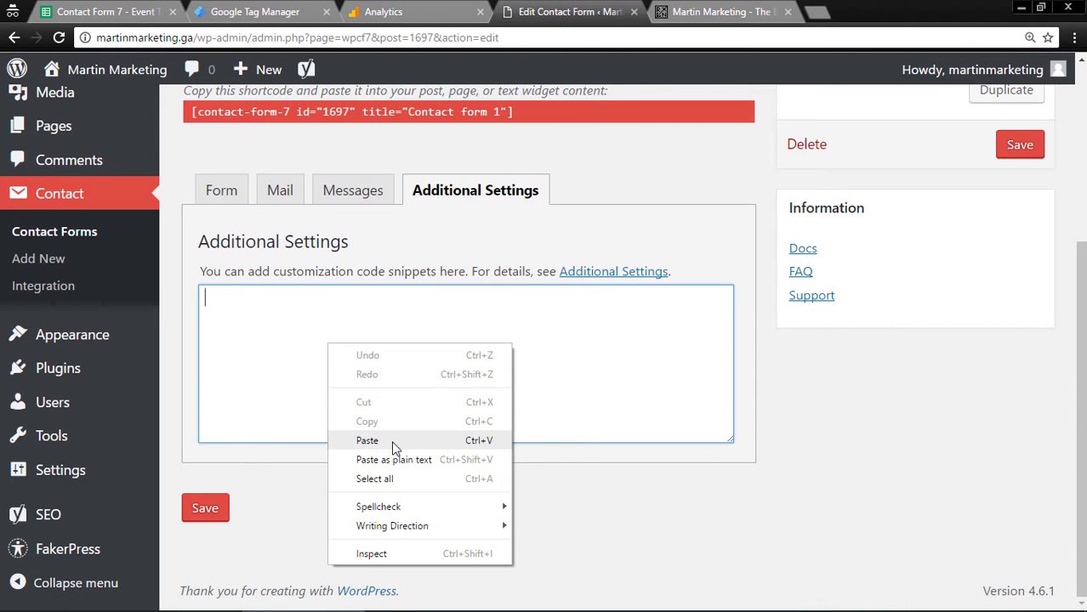
pyautogui.click(391, 440)
pyautogui.click(197, 509)
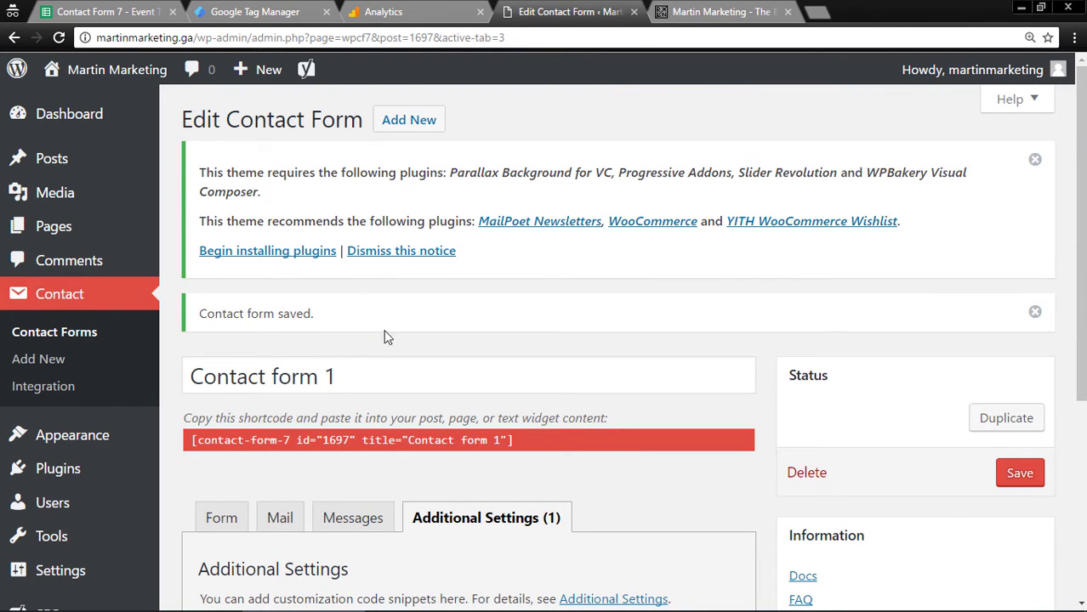
# Start a new tag and name it 'Form Submit' with the name copied from the sheet
pyautogui.click(253, 13)
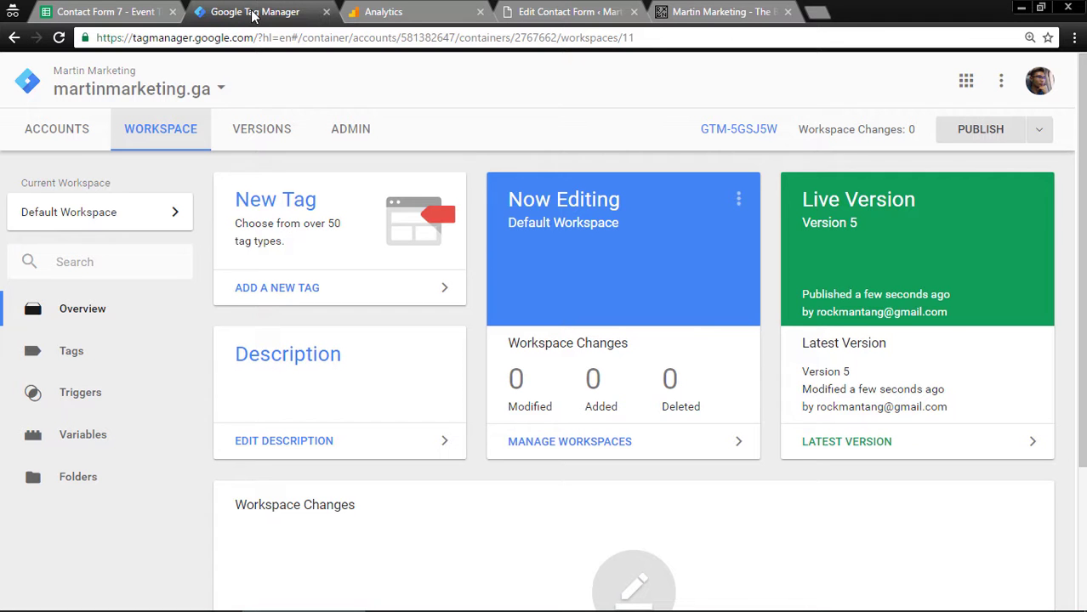
pyautogui.click(304, 302)
pyautogui.hotkey('ctrl', 'shift', 'Tab')
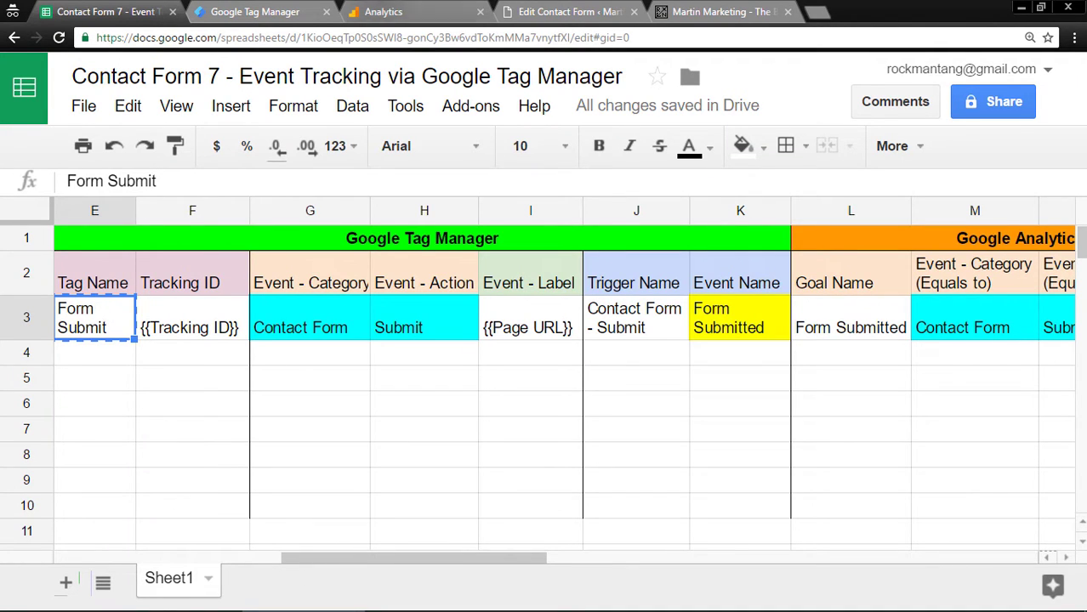
pyautogui.click(241, 10)
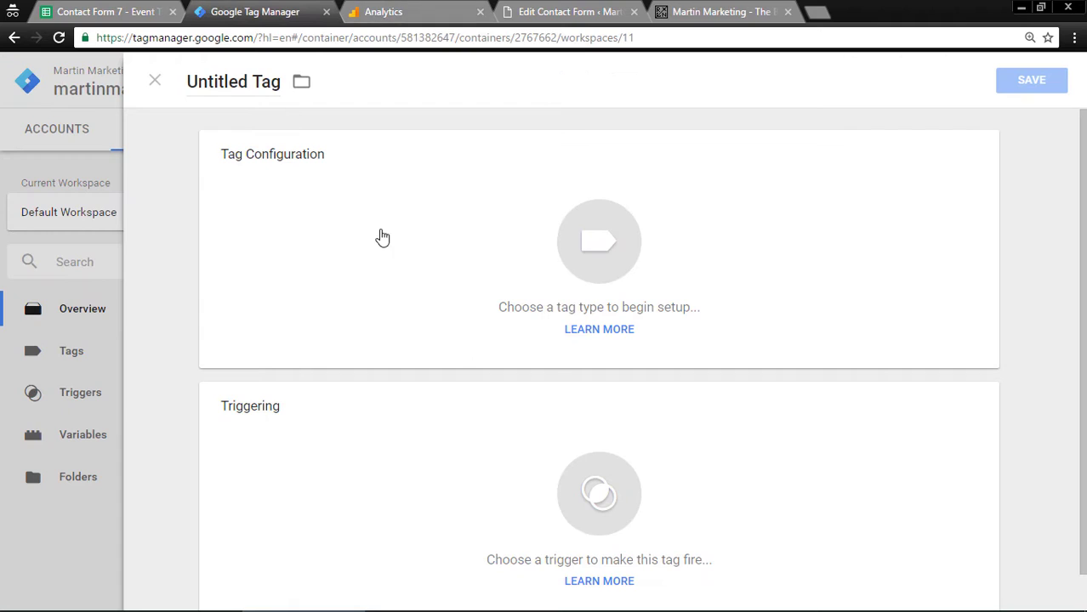
pyautogui.tripleClick(255, 81)
pyautogui.rightClick(253, 81)
pyautogui.click(292, 131)
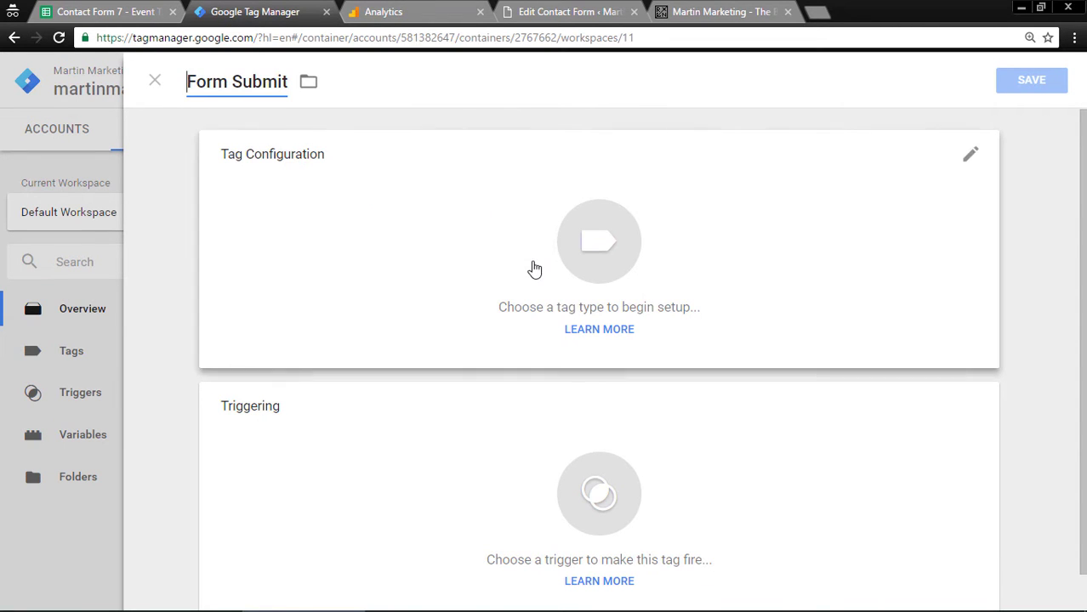
# Make it a Universal Analytics tag with {{Tracking ID}} as the tracking ID
pyautogui.click(747, 233)
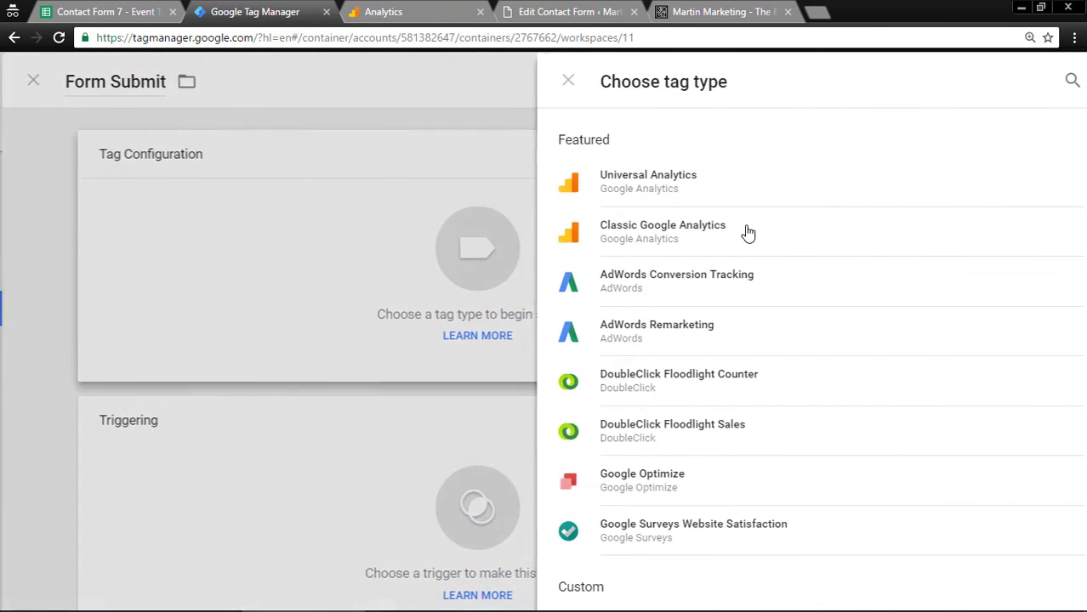
pyautogui.click(702, 188)
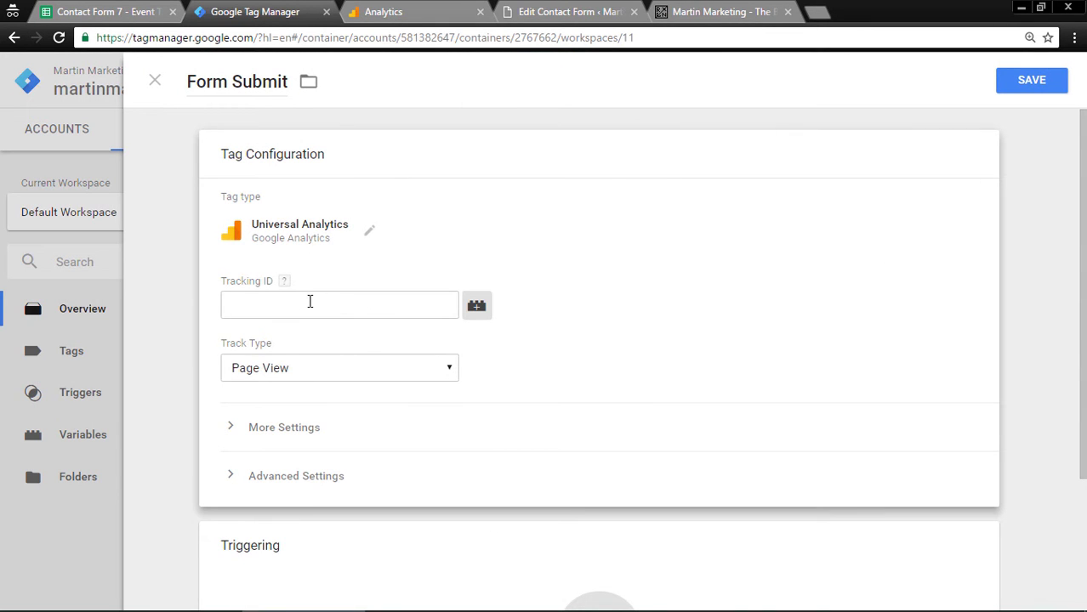
pyautogui.click(310, 301)
pyautogui.click(478, 310)
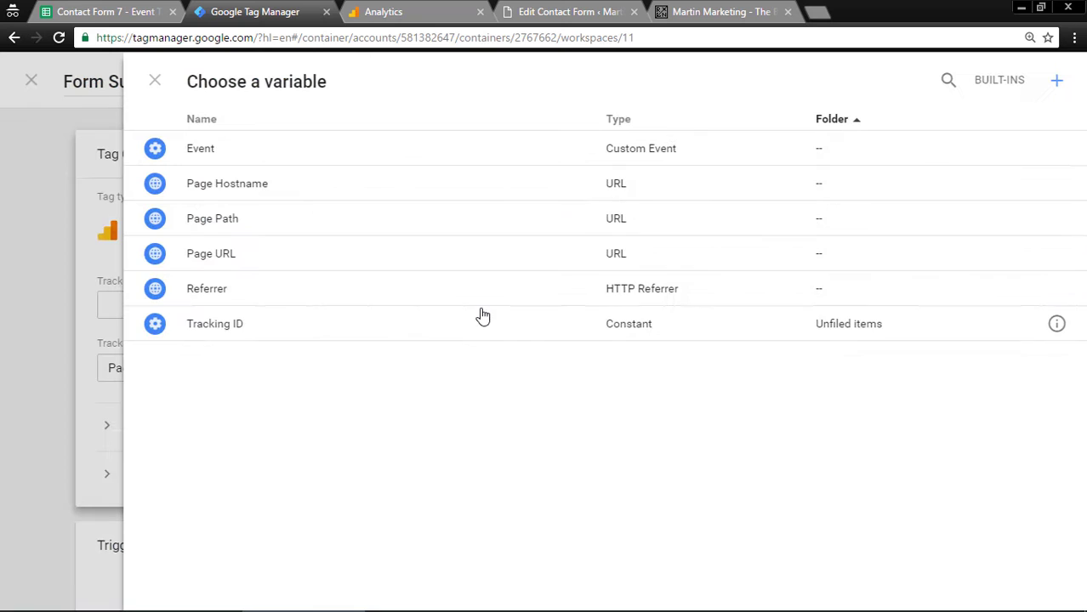
pyautogui.click(249, 331)
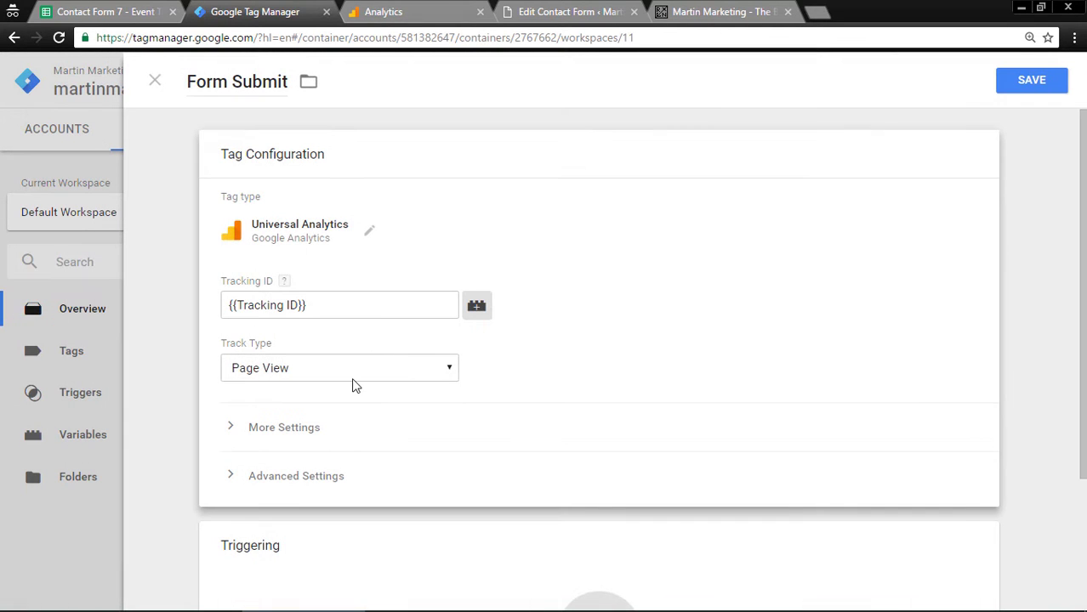
pyautogui.click(396, 371)
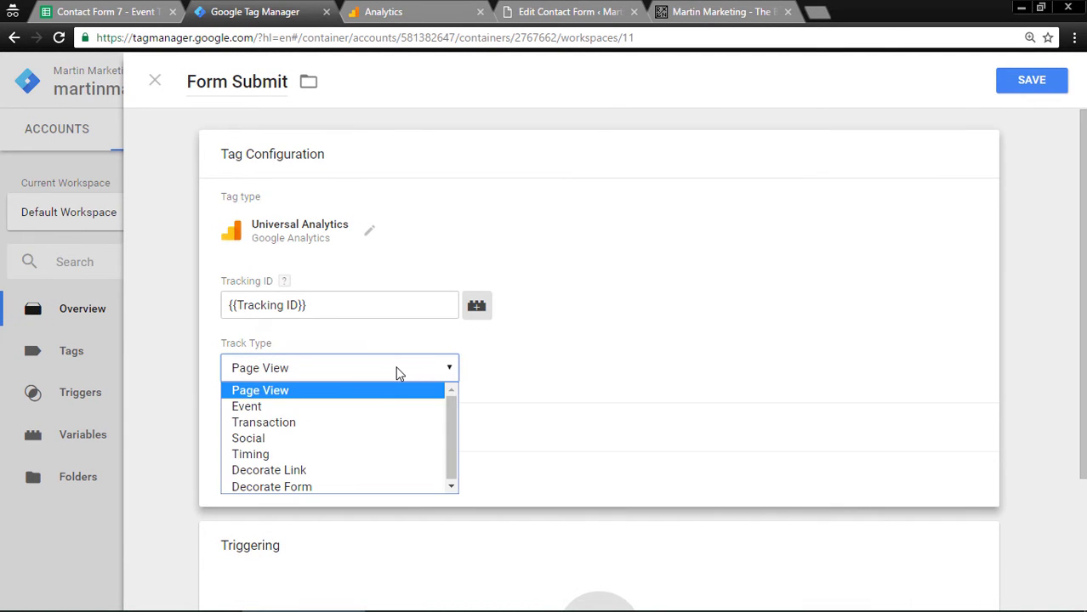
# Set the track type to Event and paste 'Contact Form' from cell G3 as the Category
pyautogui.click(327, 406)
pyautogui.scroll(-3, 651, 361)
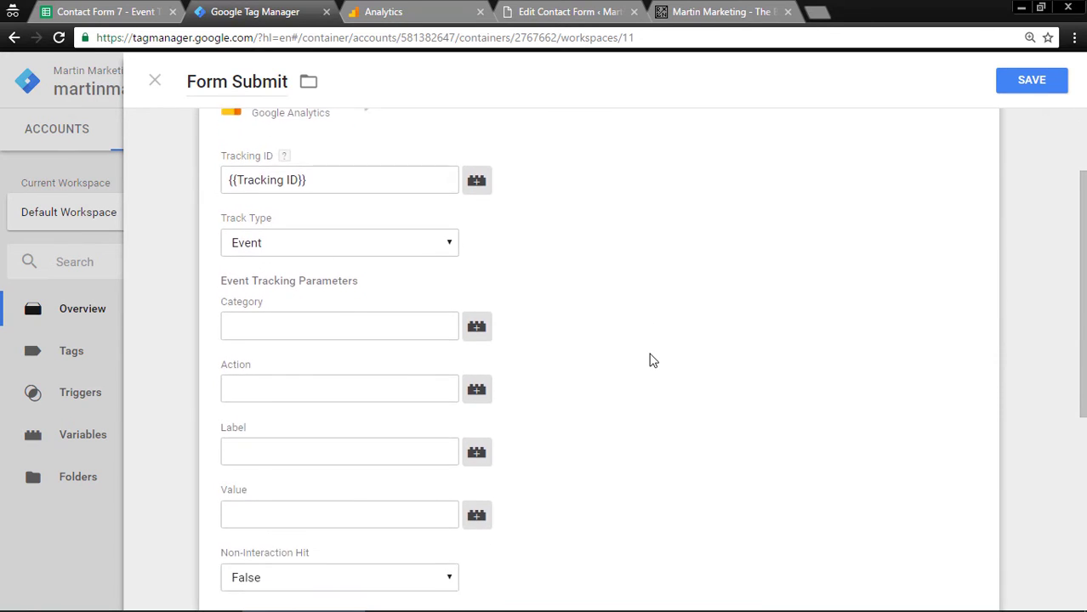
pyautogui.scroll(-2, 651, 361)
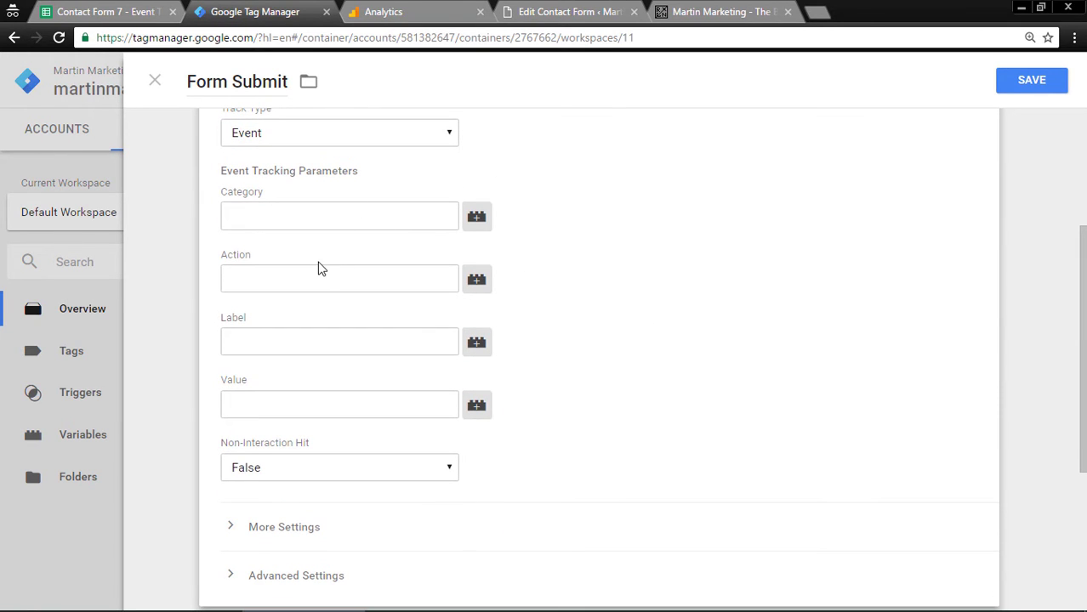
pyautogui.click(112, 10)
pyautogui.click(289, 325)
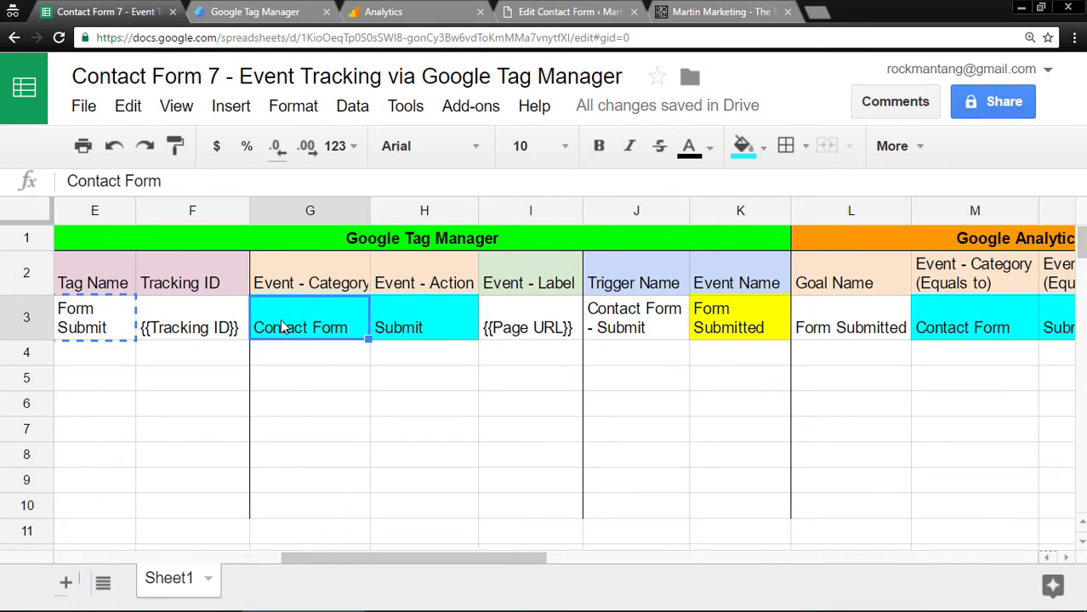
pyautogui.hotkey('ctrl', 'c')
pyautogui.click(293, 12)
pyautogui.click(246, 218)
pyautogui.rightClick(247, 217)
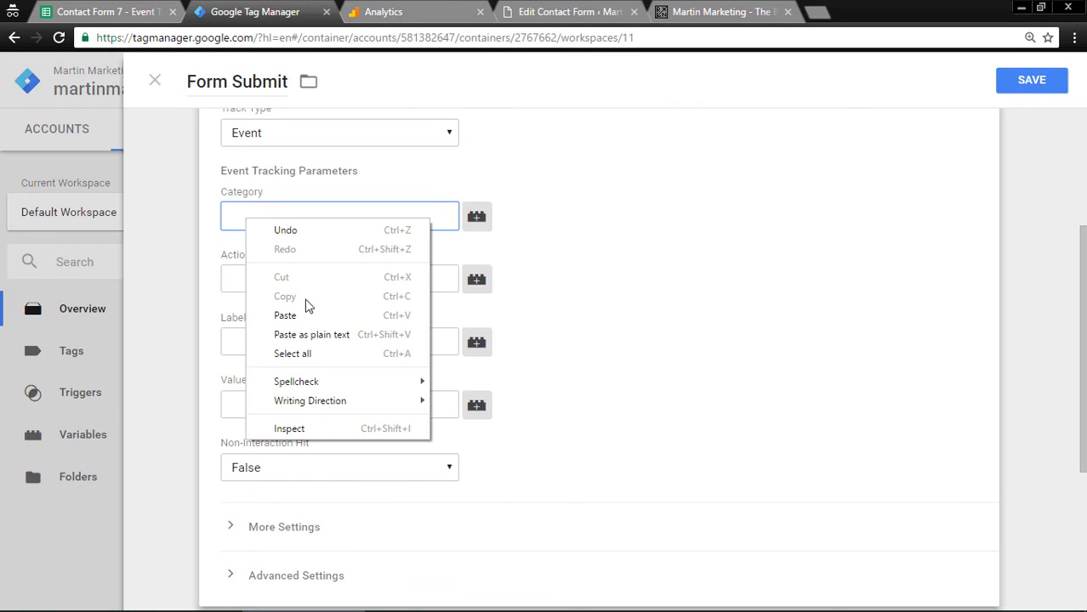
pyautogui.click(311, 313)
# Fill the Action field with 'Submit' copied from cell H3
pyautogui.click(279, 269)
pyautogui.click(108, 9)
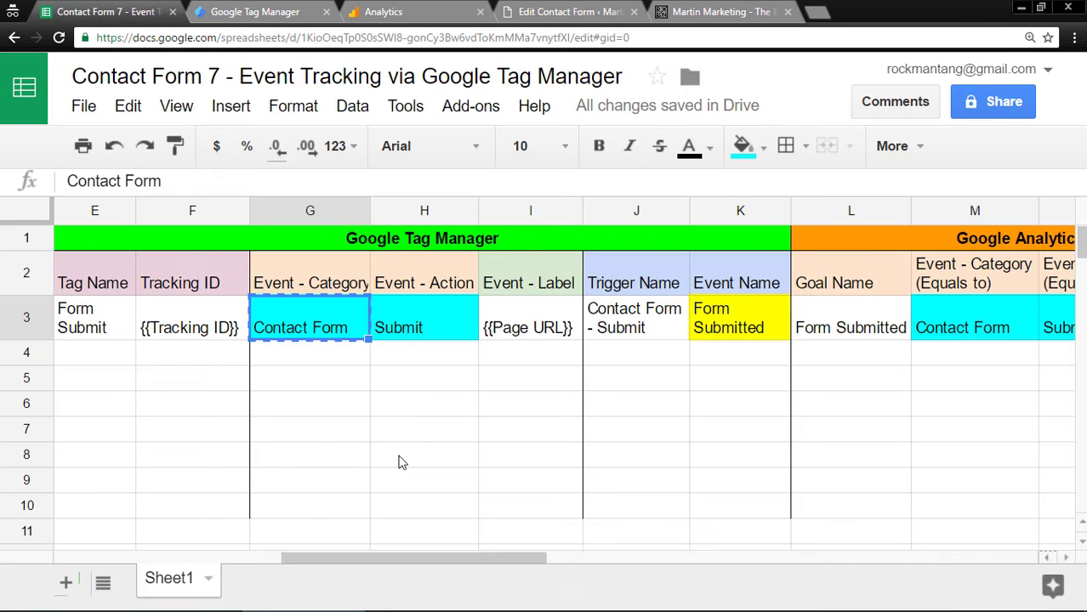
pyautogui.click(401, 323)
pyautogui.hotkey('ctrl', 'c')
pyautogui.click(255, 11)
pyautogui.hotkey('ctrl', 'v')
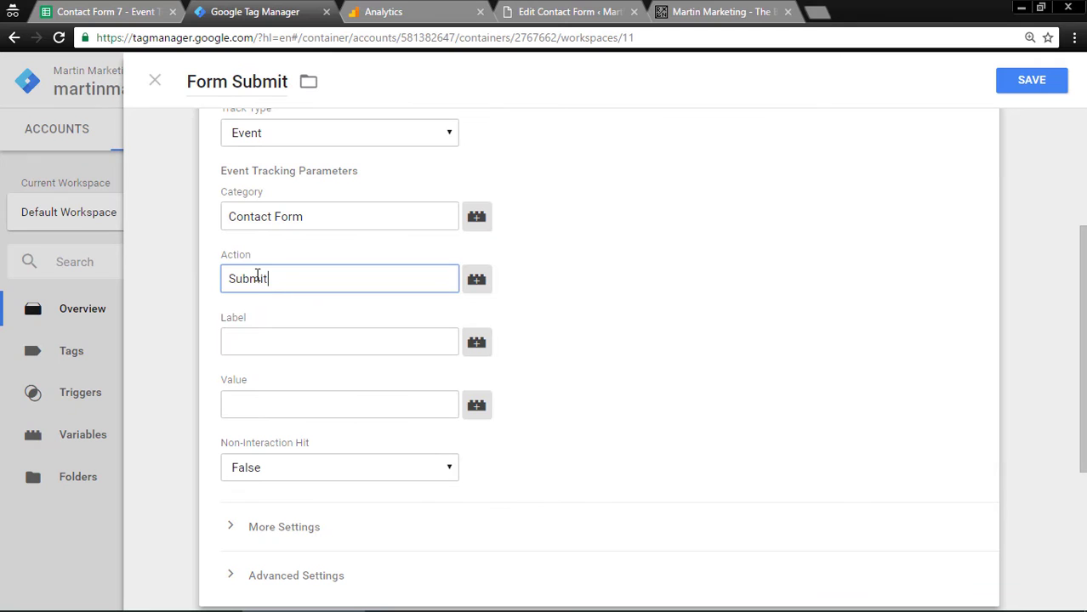
# Set the Label to {{Page URL}} and keep Non-Interaction Hit at False
pyautogui.click(295, 346)
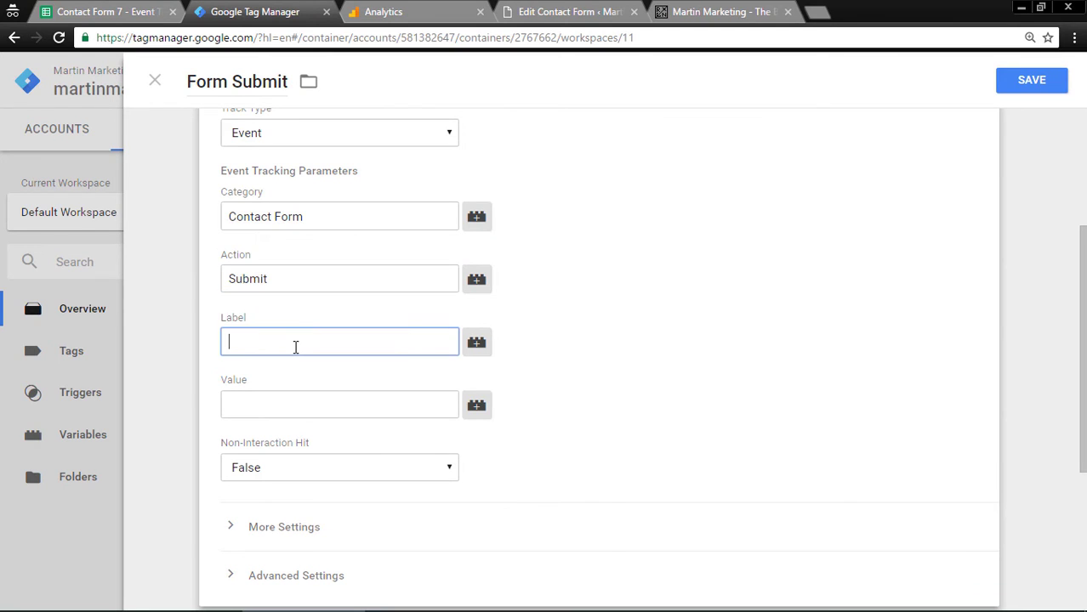
pyautogui.click(174, 10)
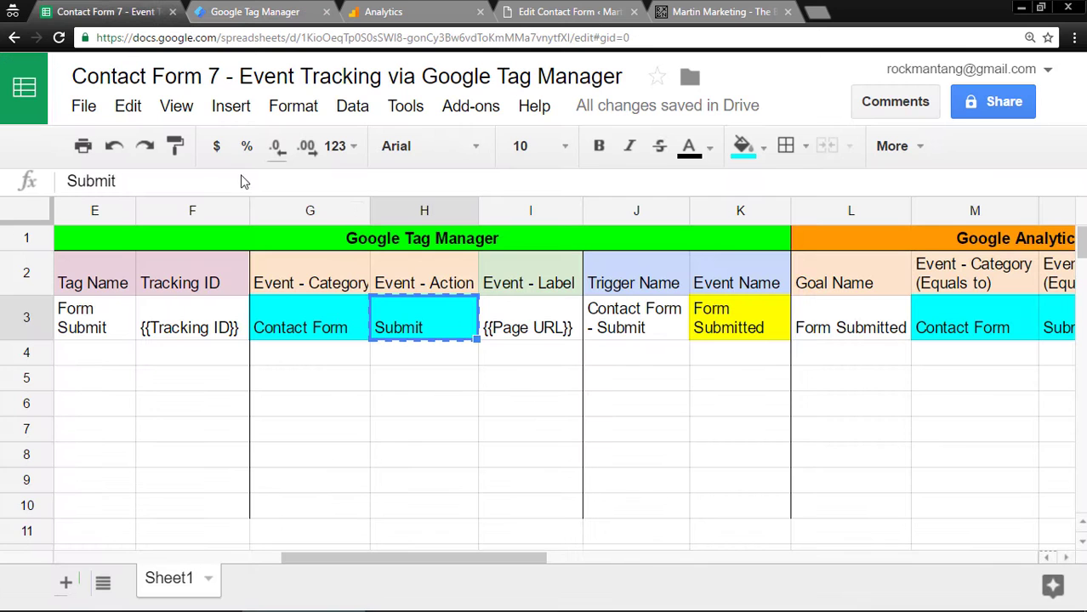
pyautogui.click(255, 11)
pyautogui.click(476, 344)
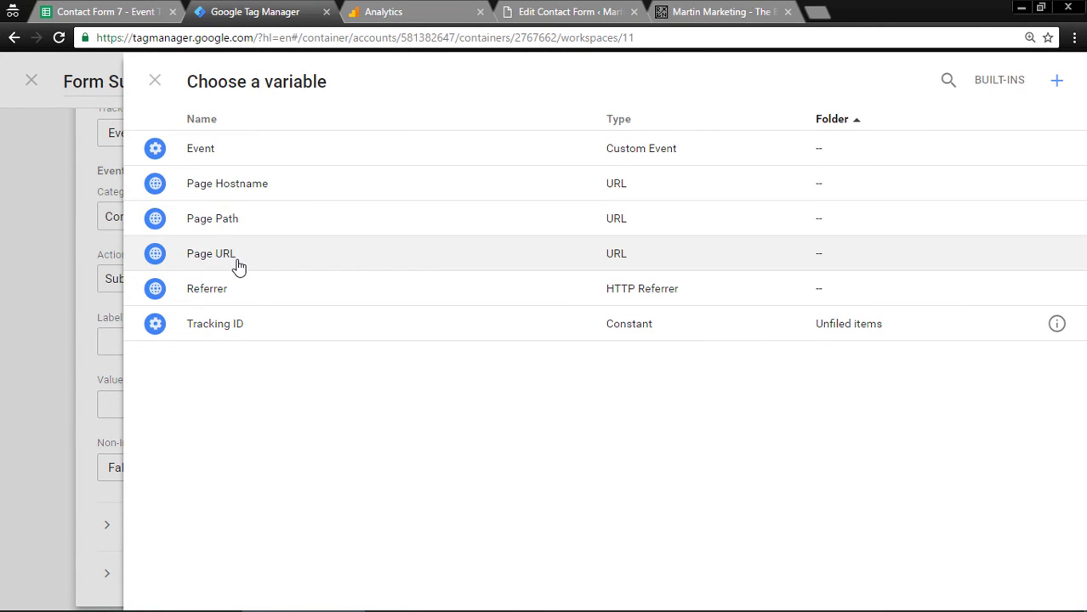
pyautogui.click(238, 266)
pyautogui.scroll(-3, 542, 388)
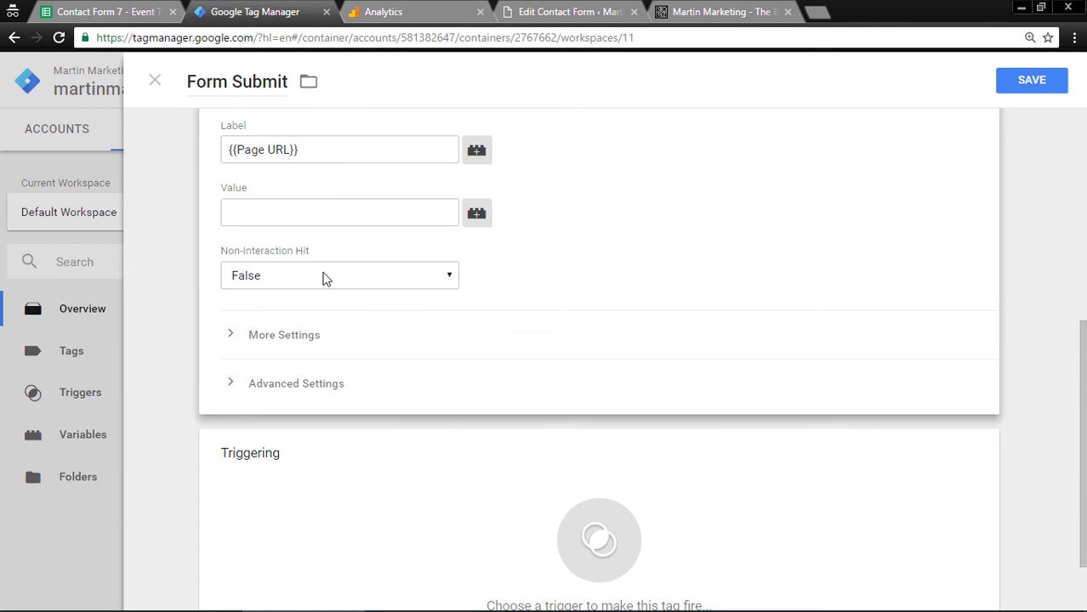
pyautogui.click(323, 279)
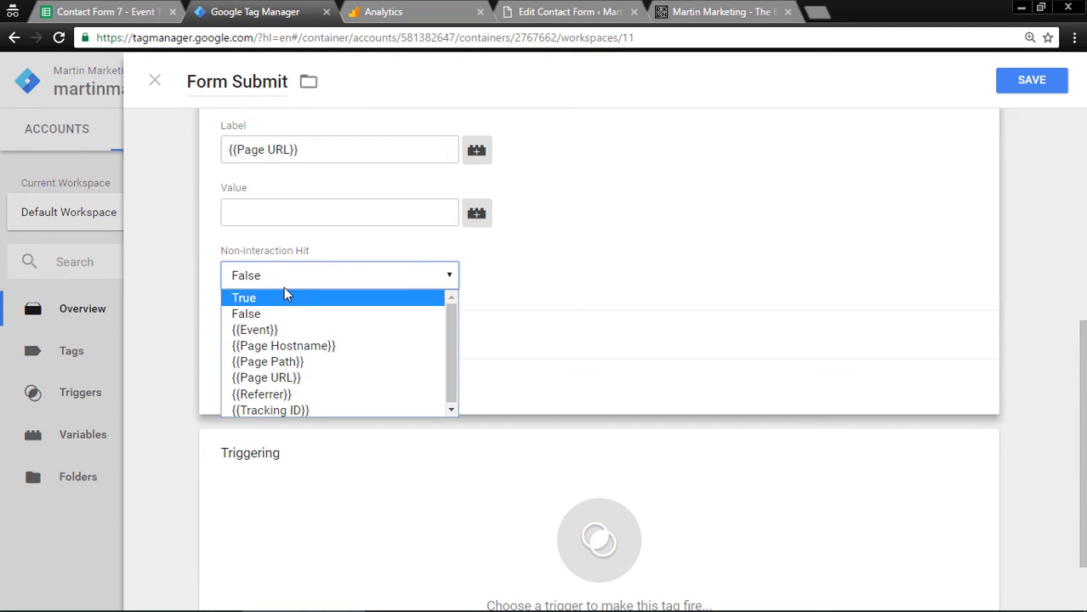
pyautogui.click(285, 287)
pyautogui.click(153, 306)
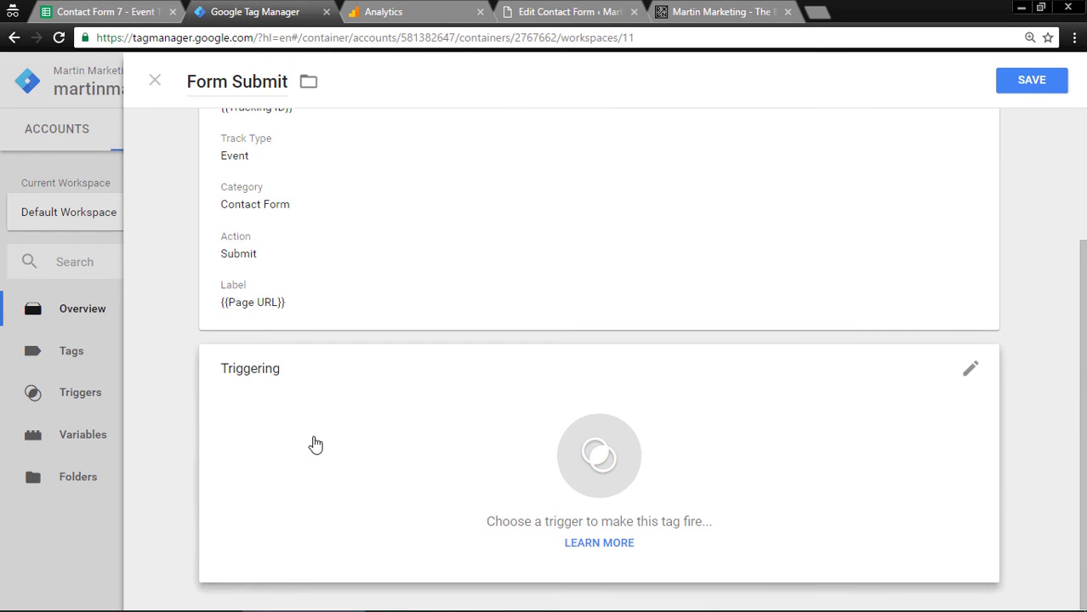
# Create a new trigger for the tag named 'Contact Form - Submit', copied from cell J3
pyautogui.click(636, 464)
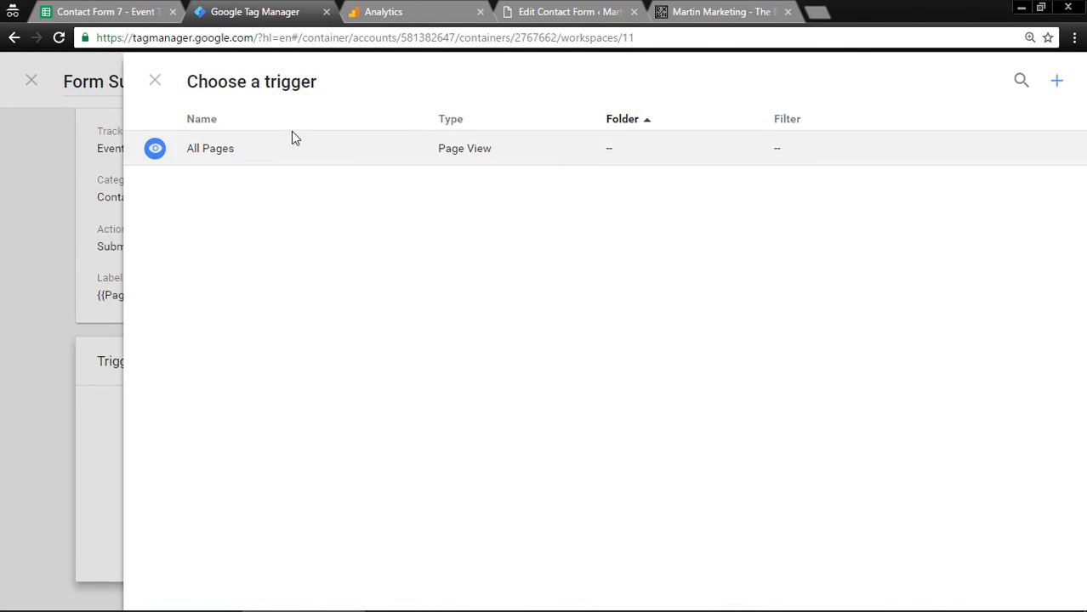
pyautogui.click(1054, 88)
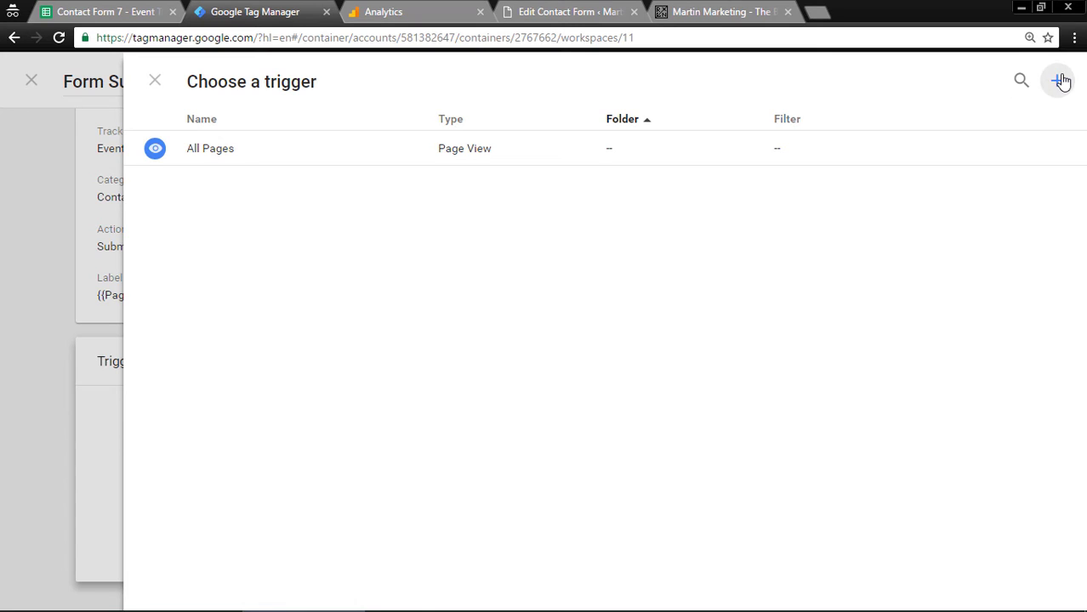
pyautogui.click(102, 12)
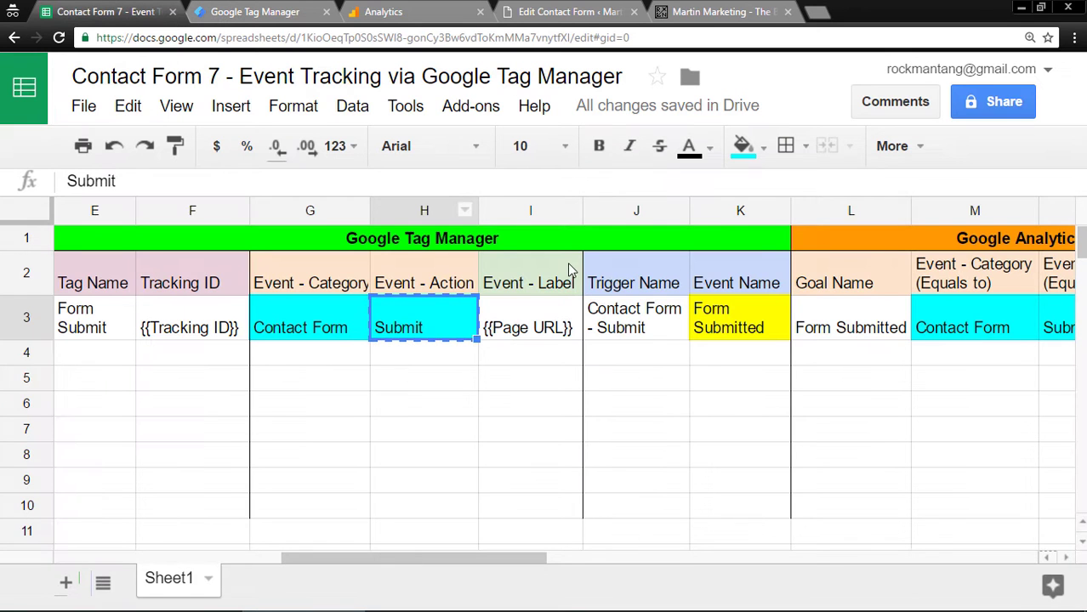
pyautogui.click(643, 331)
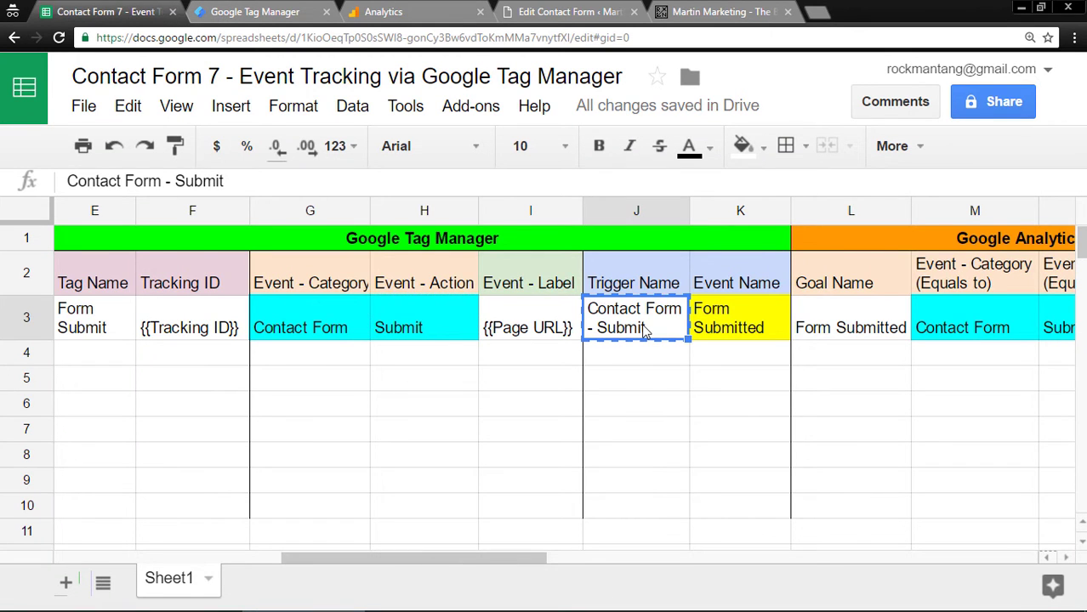
pyautogui.click(255, 10)
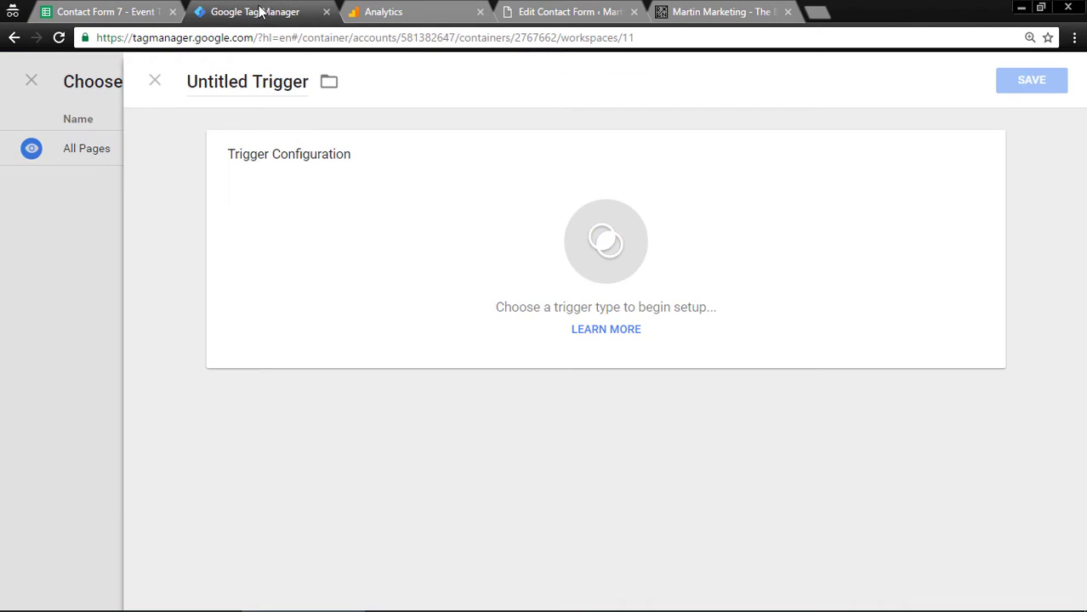
pyautogui.tripleClick(257, 81)
pyautogui.rightClick(257, 80)
pyautogui.click(305, 129)
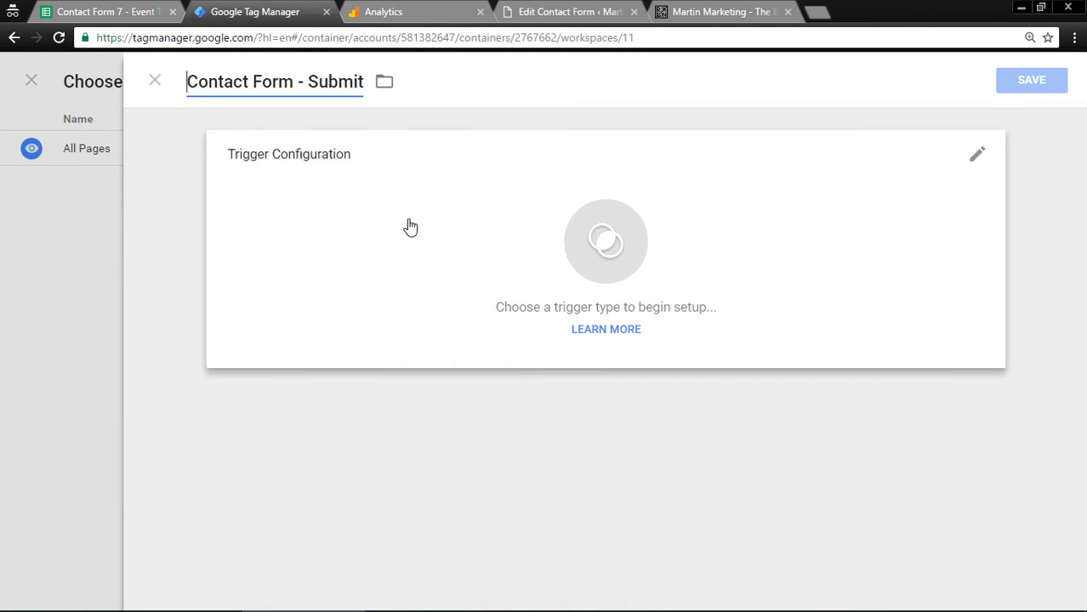
# Make it a Custom Event trigger with event name 'Form Submitted'
pyautogui.click(406, 226)
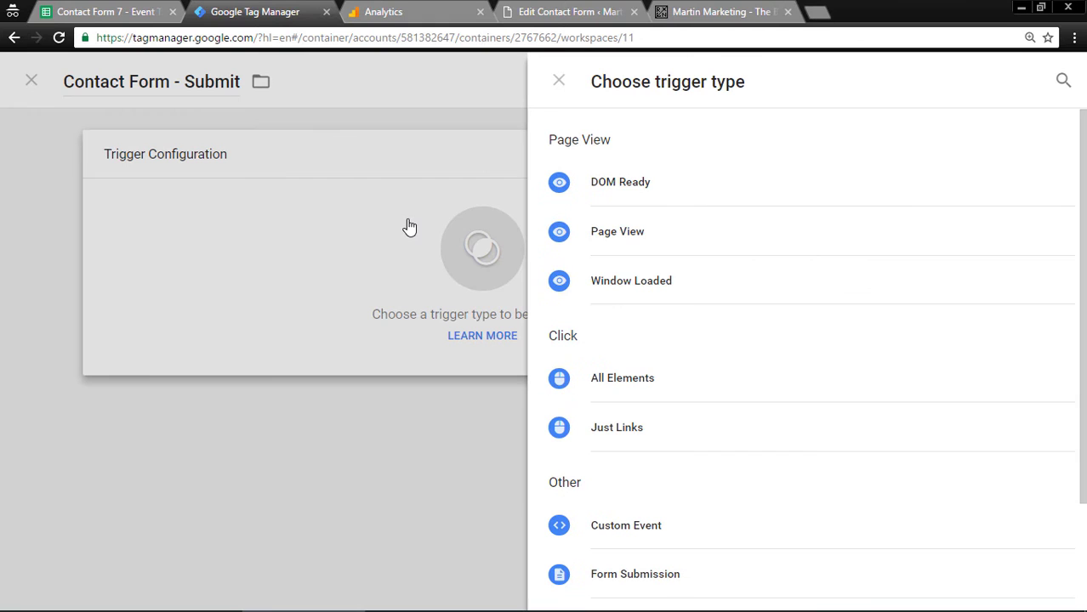
pyautogui.click(677, 526)
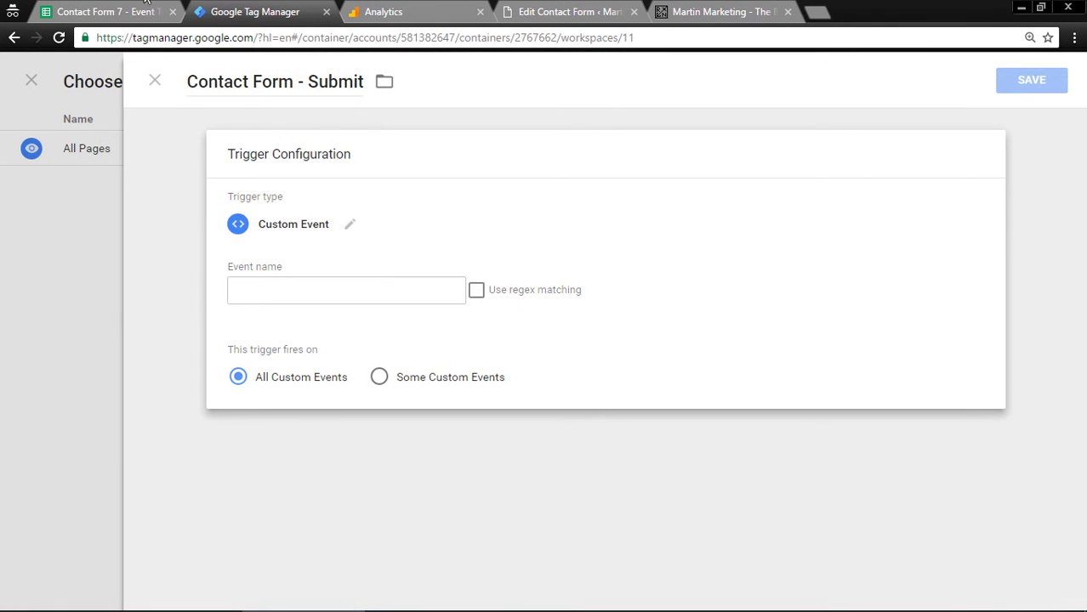
pyautogui.click(146, 3)
pyautogui.rightClick(718, 335)
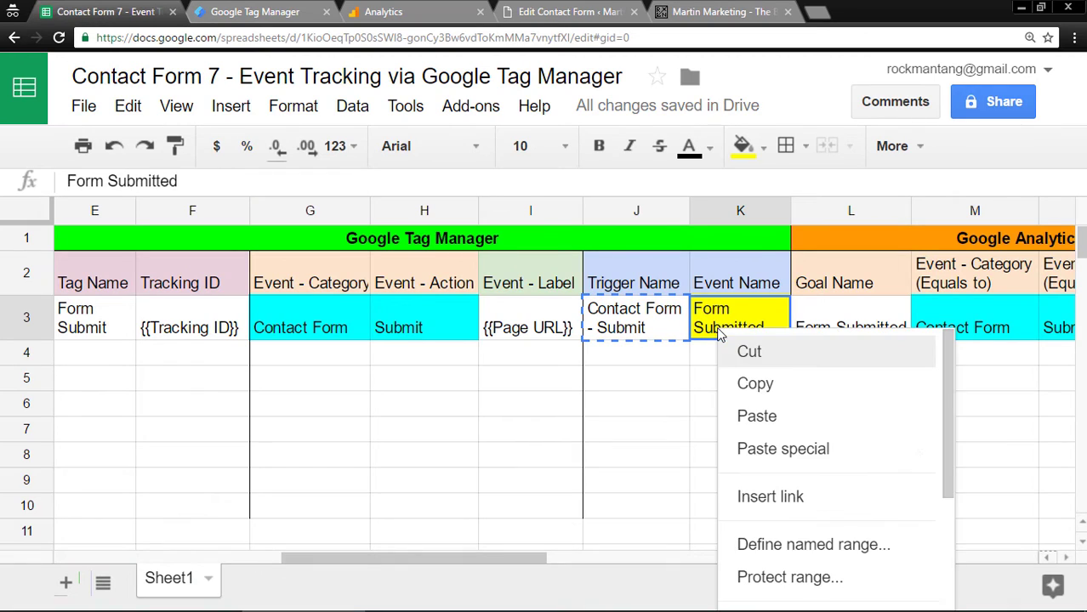
pyautogui.click(761, 384)
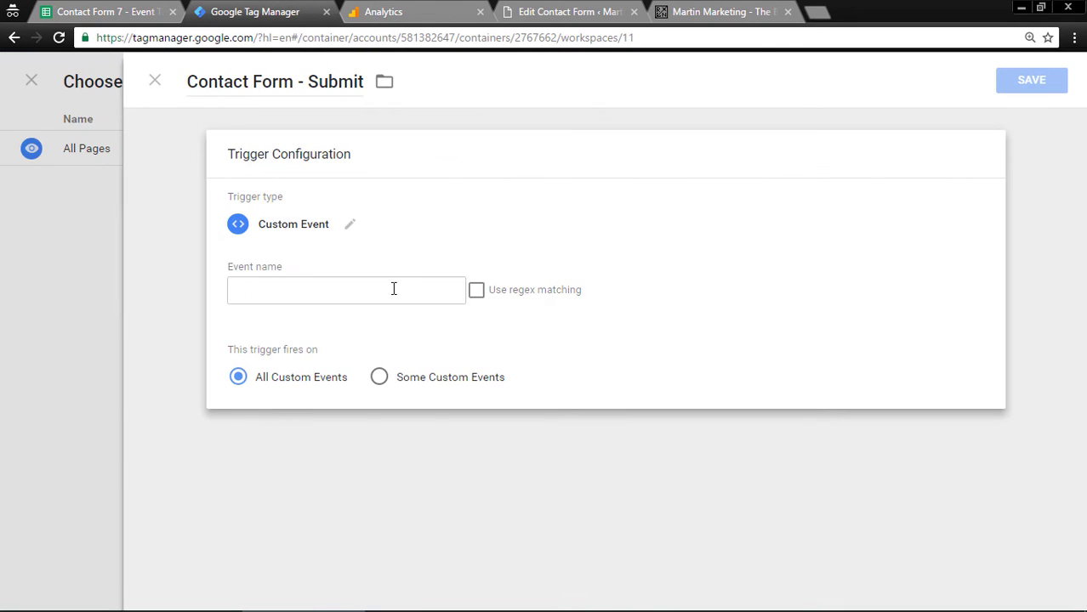
pyautogui.click(394, 289)
pyautogui.write('Form Submitted')
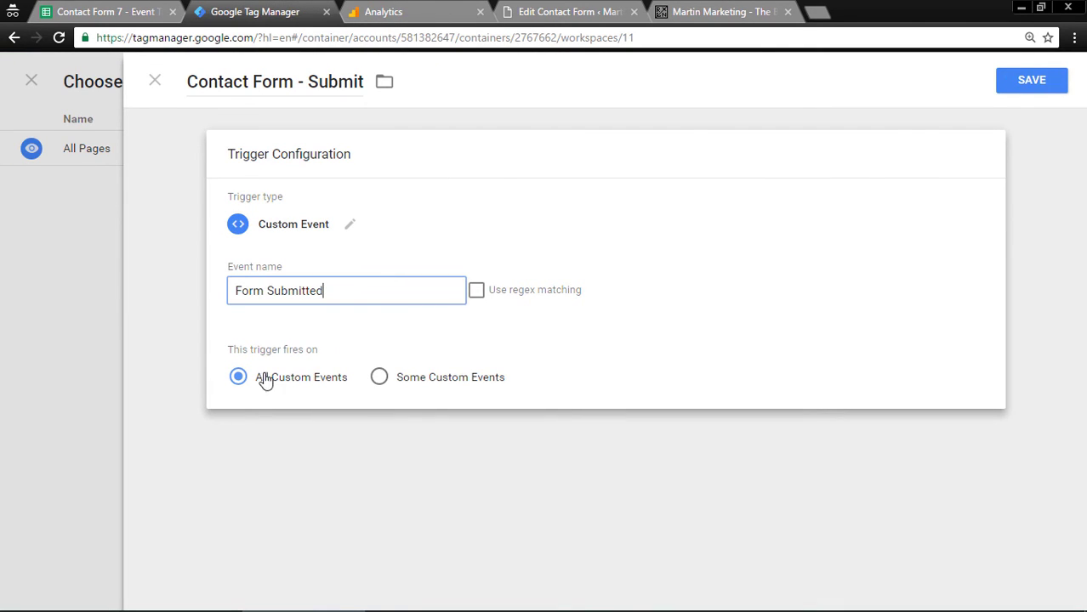
# Save the Contact Form - Submit trigger and the Form Submit tag, then choose Preview from Publish
pyautogui.click(1032, 90)
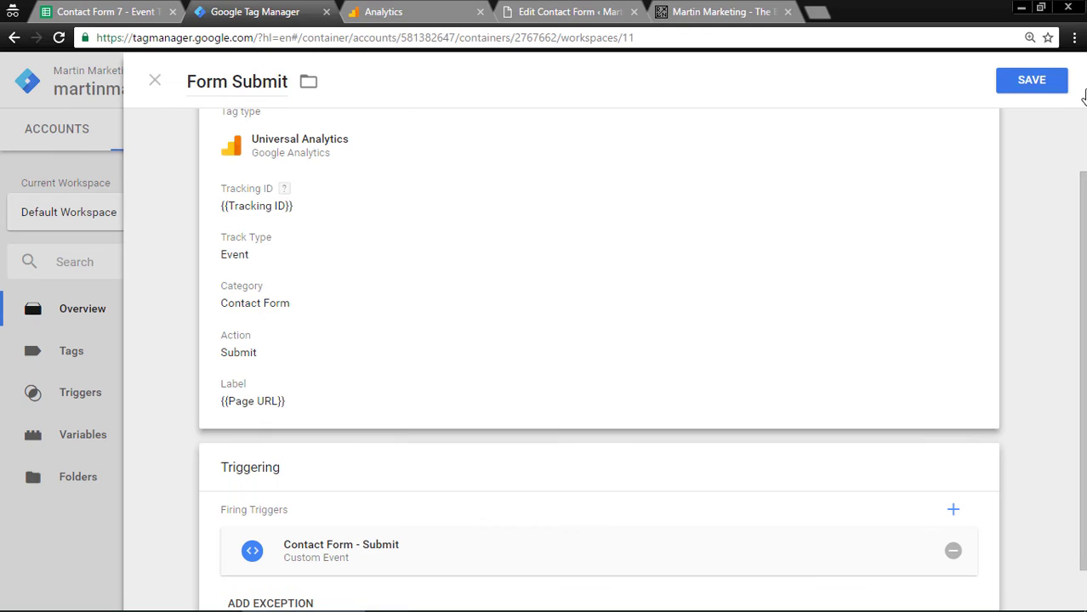
pyautogui.click(1031, 85)
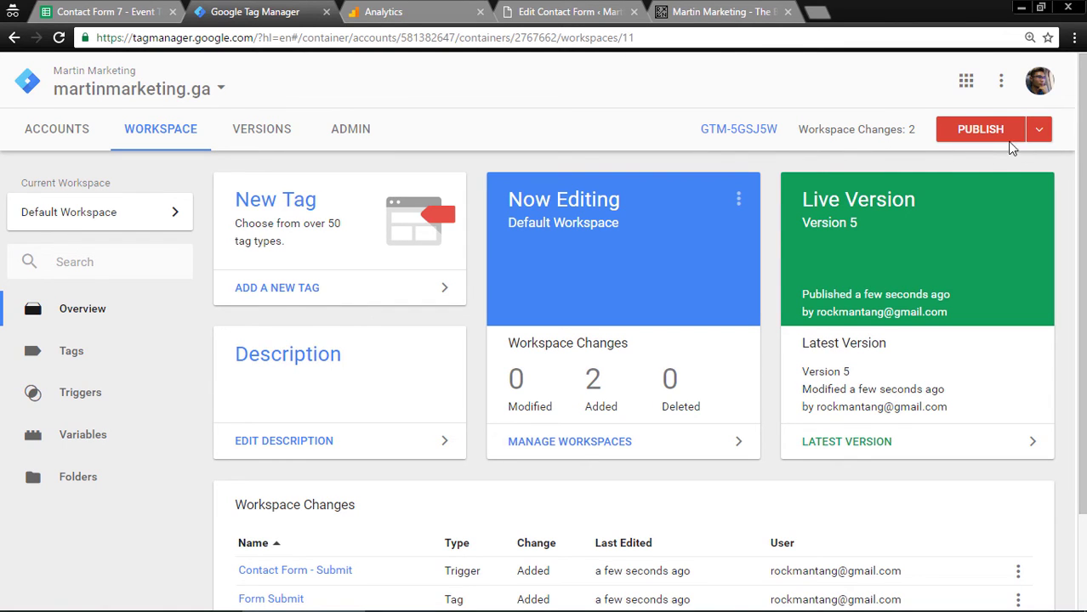
pyautogui.click(1040, 132)
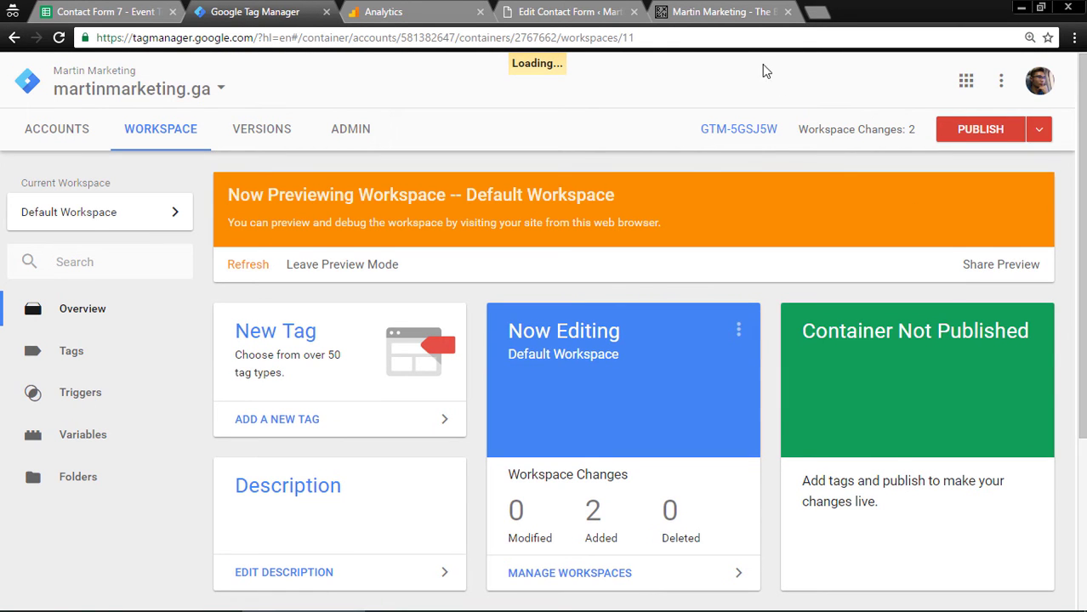
# Reload the website tab to load the GTM preview and scroll to the contact form
pyautogui.click(705, 10)
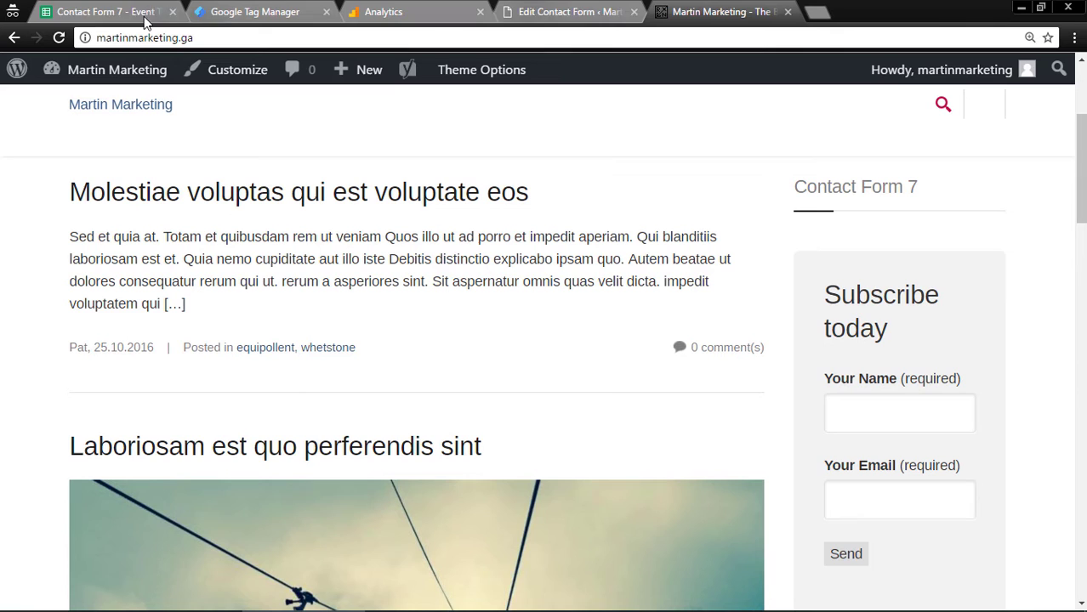
pyautogui.click(60, 38)
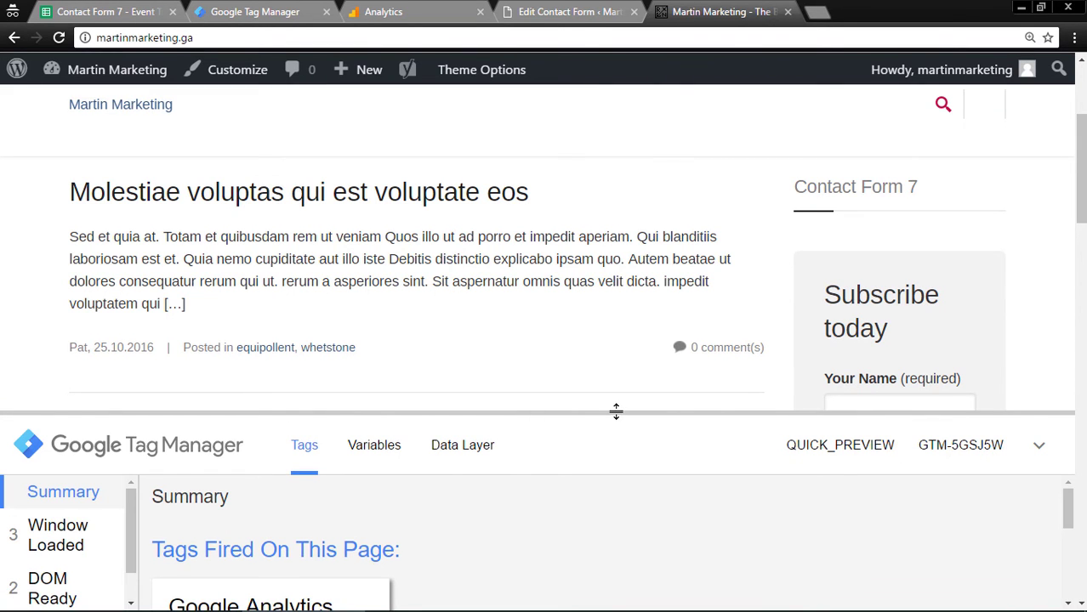
pyautogui.moveTo(614, 412); pyautogui.dragTo(614, 364)
pyautogui.scroll(-2, 999, 281)
# Submit a test contact form with an autofilled name and e-mail, then check the preview's Variables
pyautogui.click(898, 262)
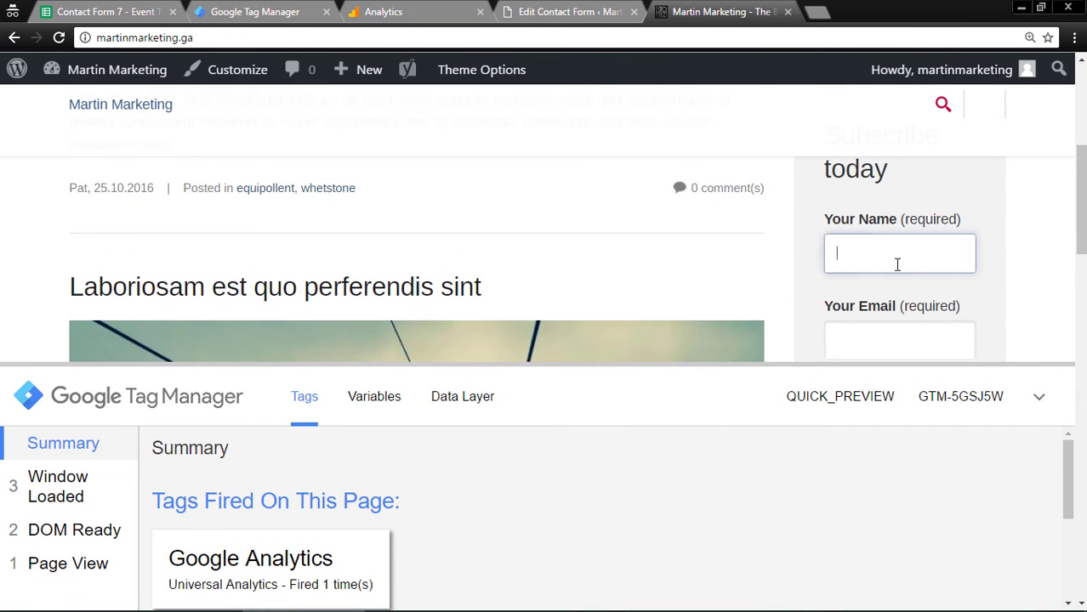
pyautogui.write('M')
pyautogui.click(876, 284)
pyautogui.click(901, 337)
pyautogui.click(905, 371)
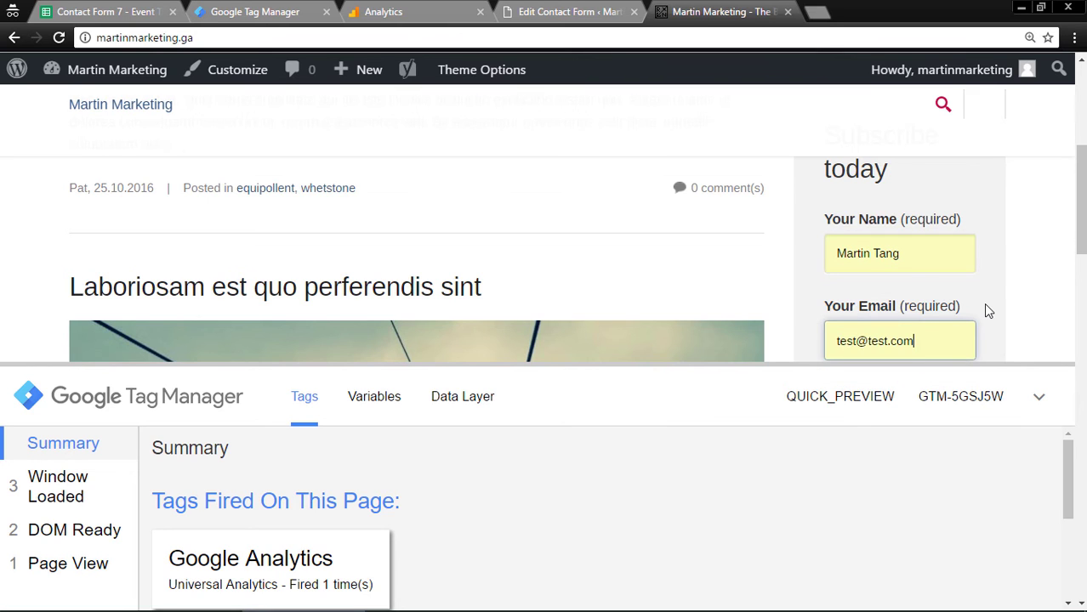
pyautogui.scroll(-1, 986, 311)
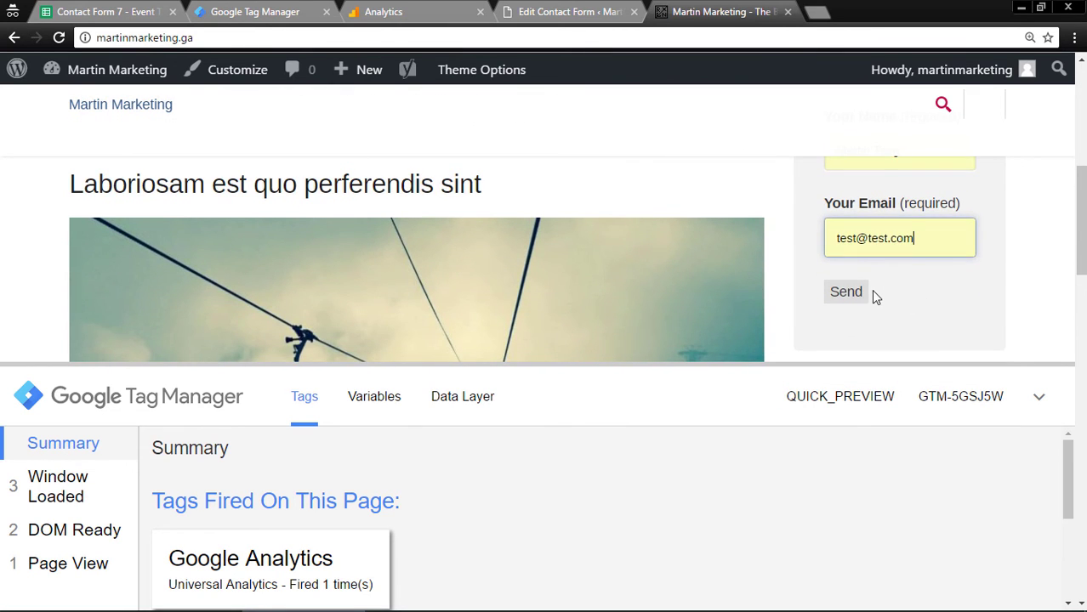
pyautogui.click(853, 296)
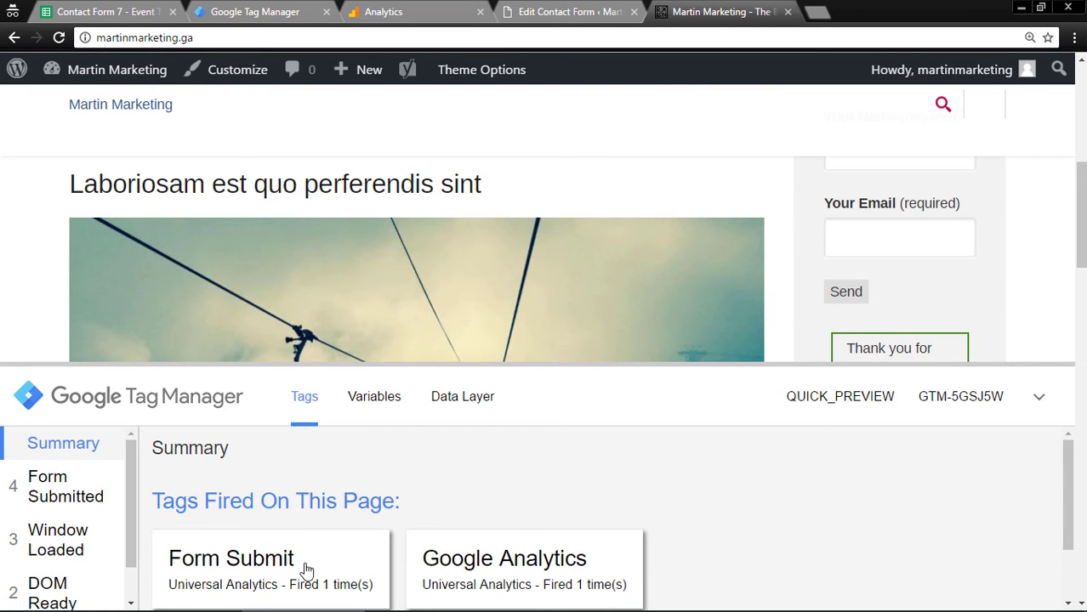
pyautogui.click(375, 396)
pyautogui.click(384, 11)
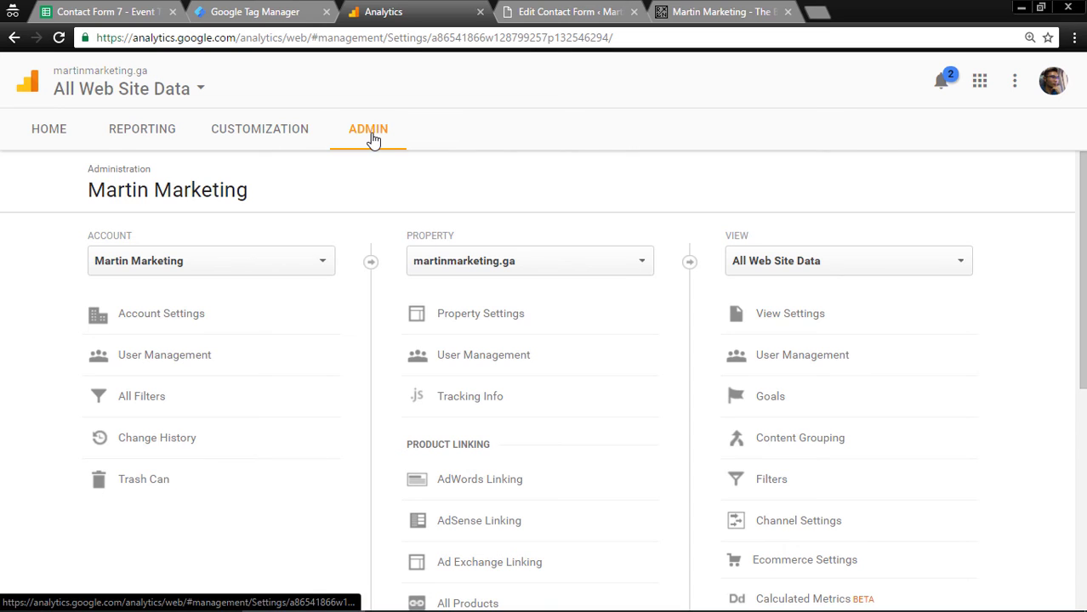
# Open the existing 'test' goal and continue with the Custom goal setup
pyautogui.click(798, 400)
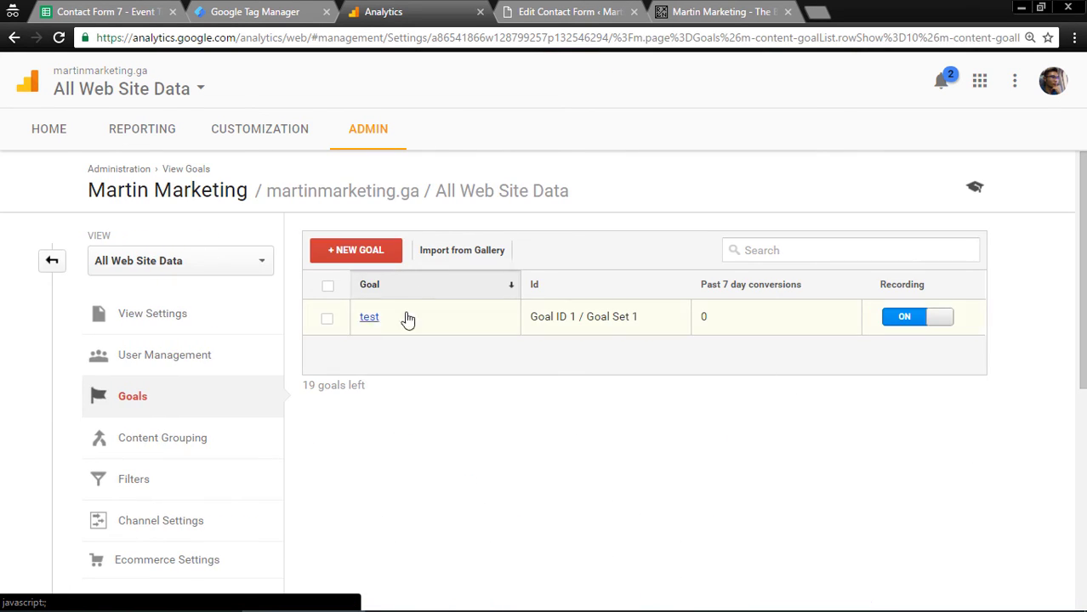
pyautogui.click(361, 319)
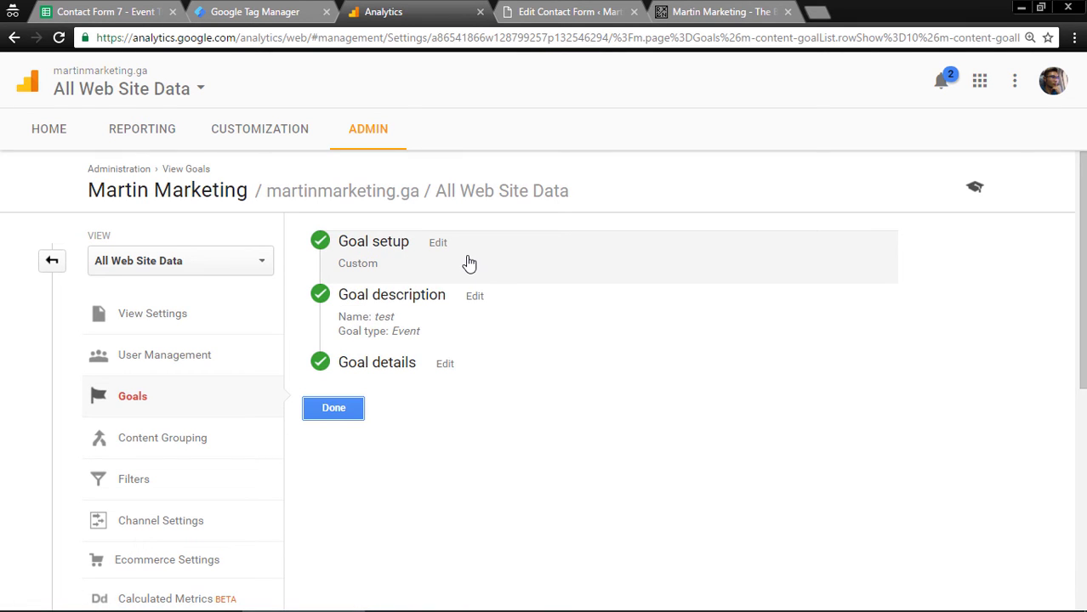
pyautogui.click(469, 264)
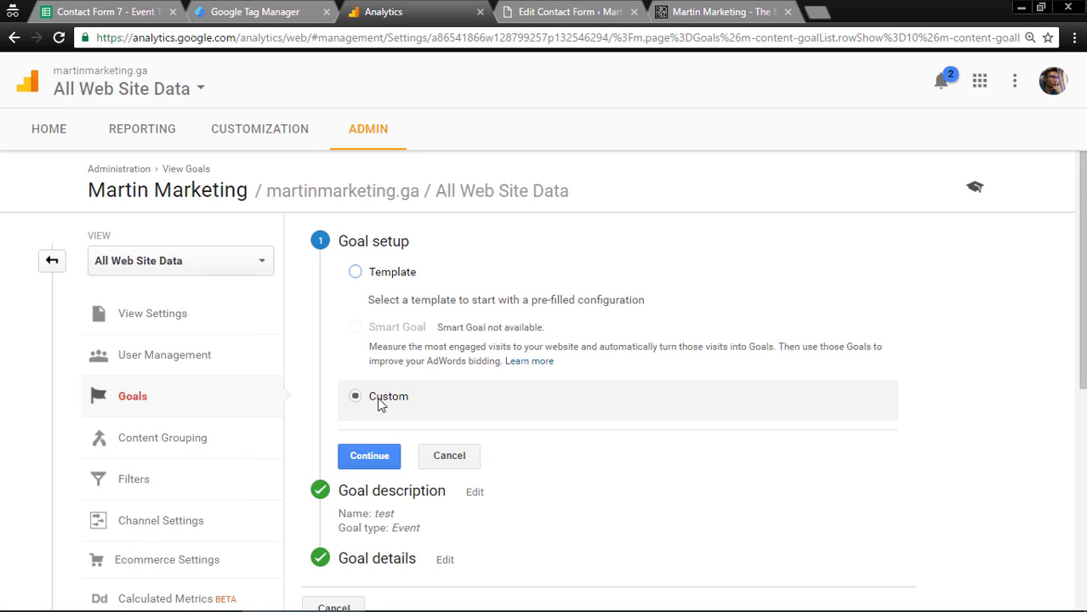
pyautogui.click(371, 461)
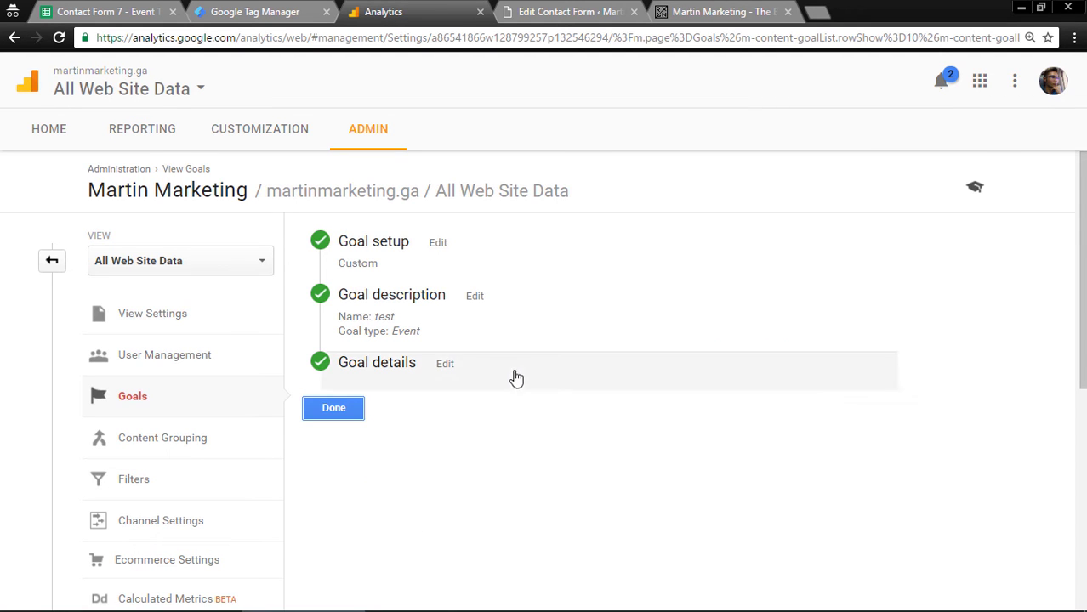
# Rename the goal to 'Form Submitted' from cell L3, keeping the Event type
pyautogui.click(473, 322)
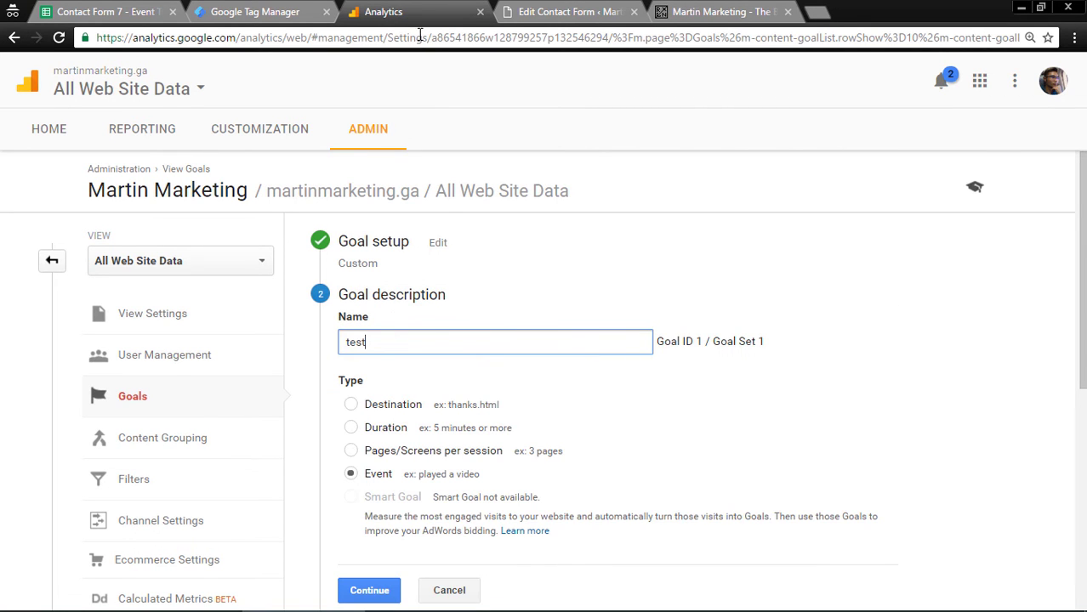
pyautogui.click(106, 12)
pyautogui.click(842, 317)
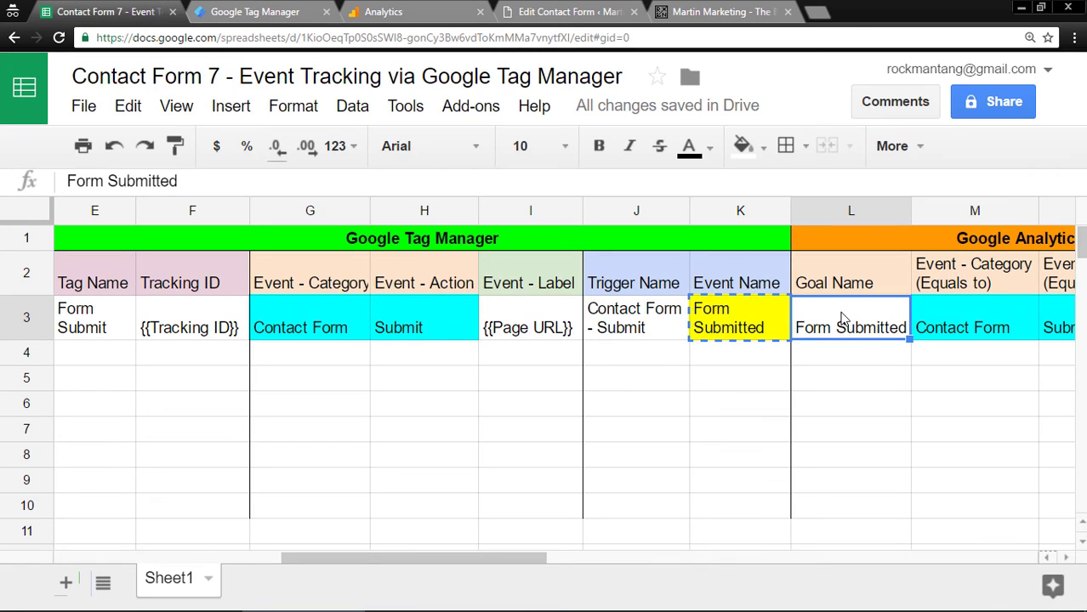
pyautogui.click(417, 11)
pyautogui.rightClick(417, 347)
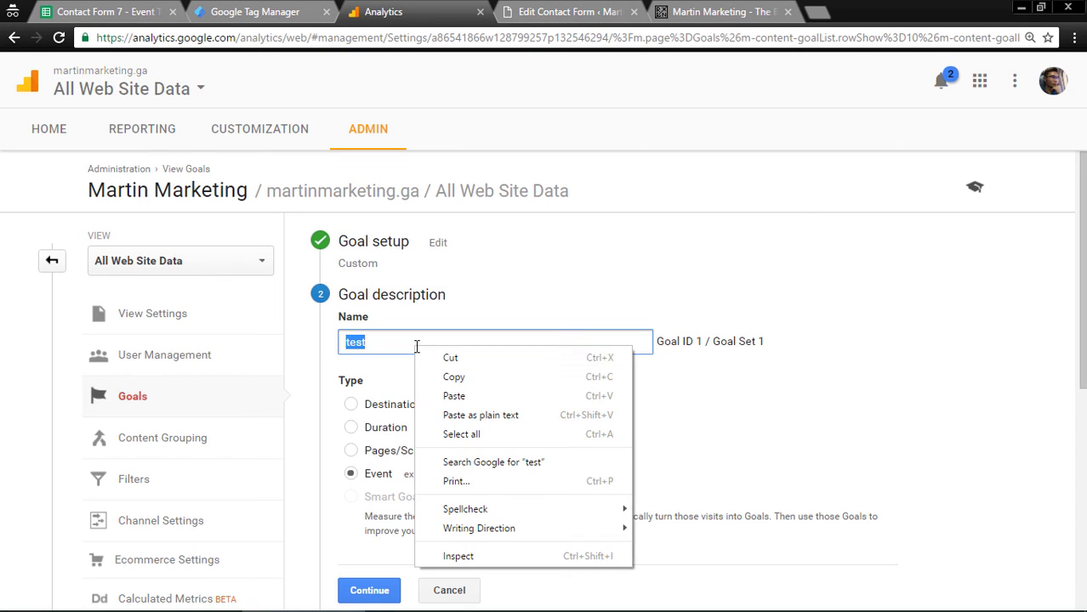
pyautogui.click(478, 396)
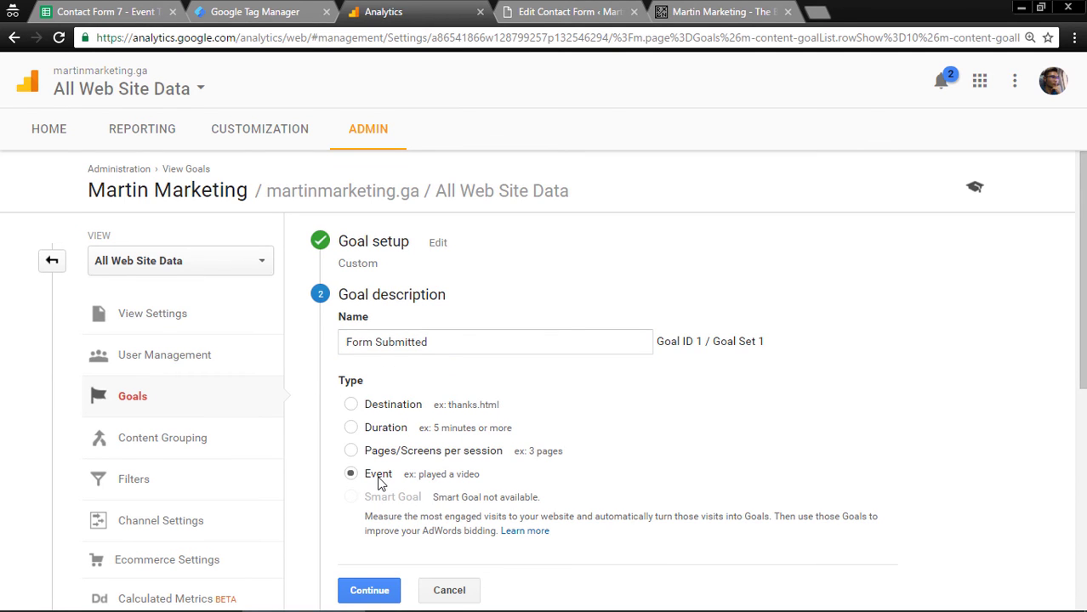
pyautogui.scroll(-2, 380, 483)
# Advance to goal details and enter 'Contact Form' from cell M3 as the event Category
pyautogui.click(366, 449)
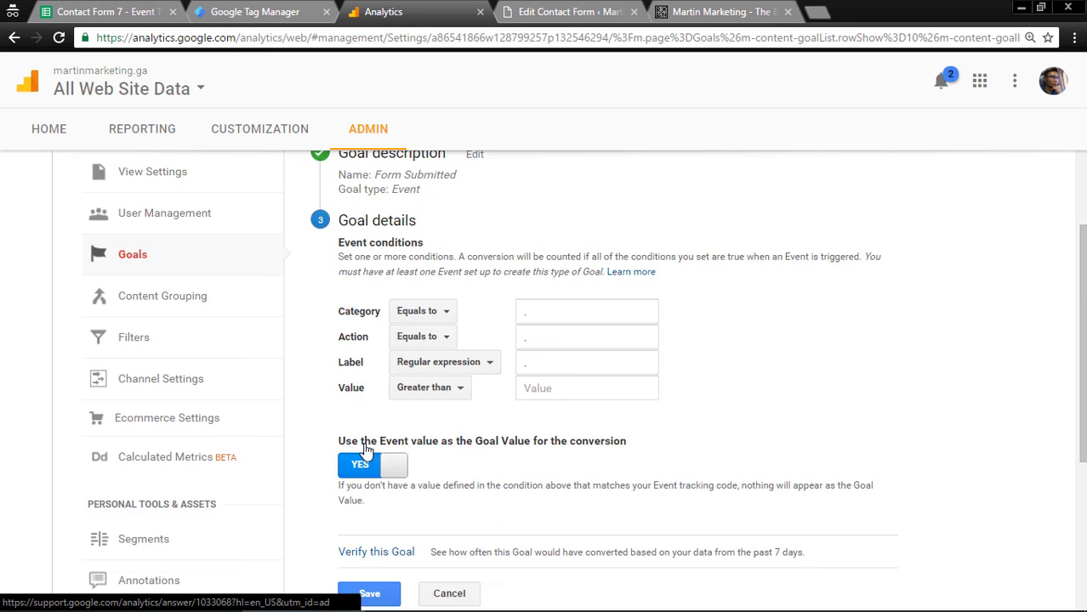
pyautogui.scroll(-1, 366, 450)
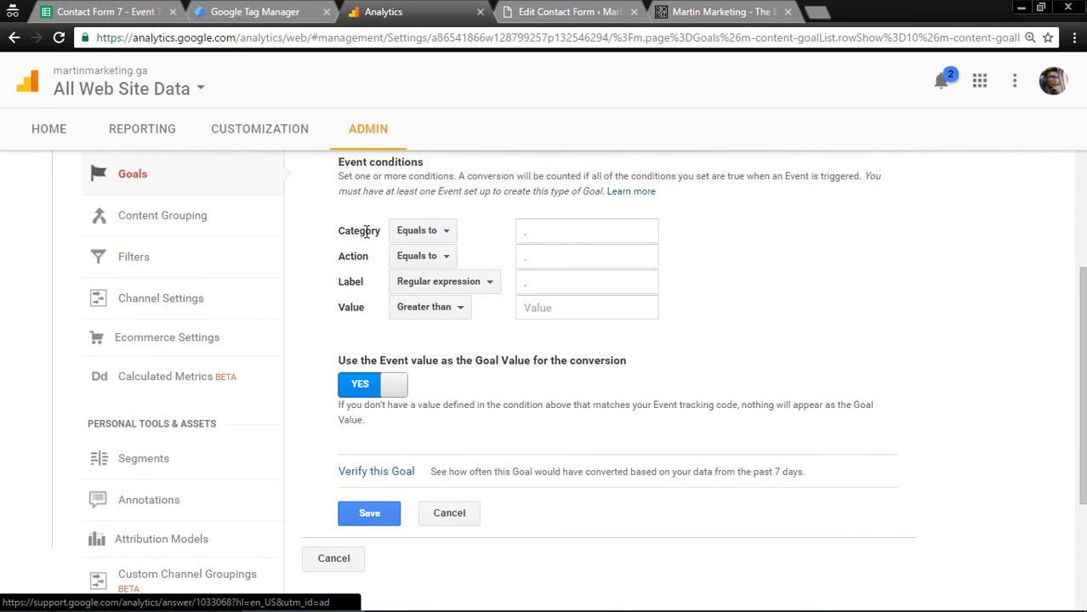
pyautogui.hotkey('ctrl', 'shift', 'Tab')
pyautogui.hotkey('ctrl', 'shift', 'Tab')
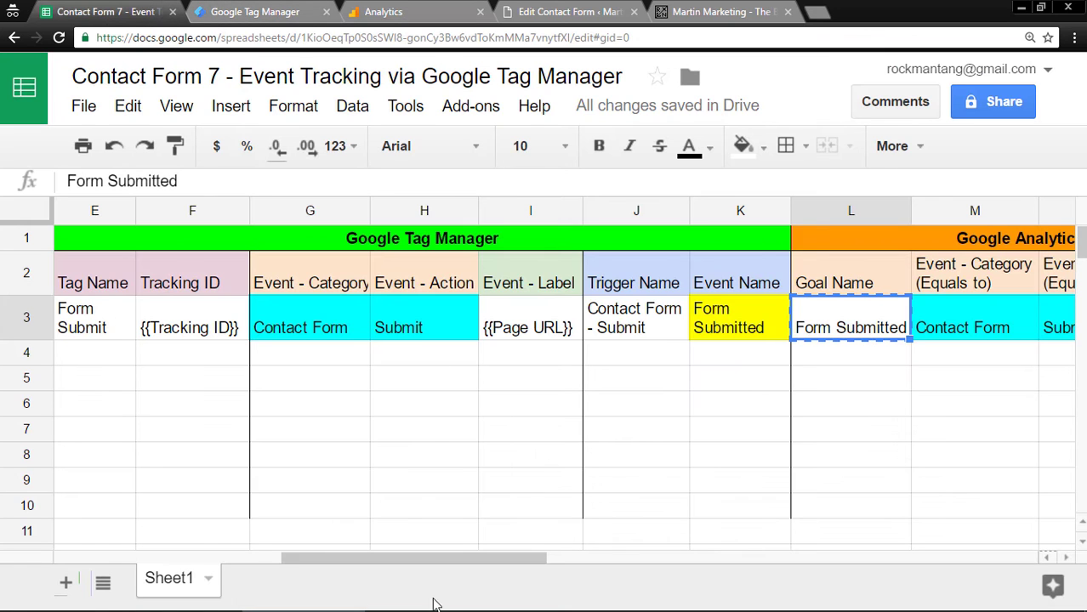
pyautogui.moveTo(392, 558); pyautogui.dragTo(468, 557)
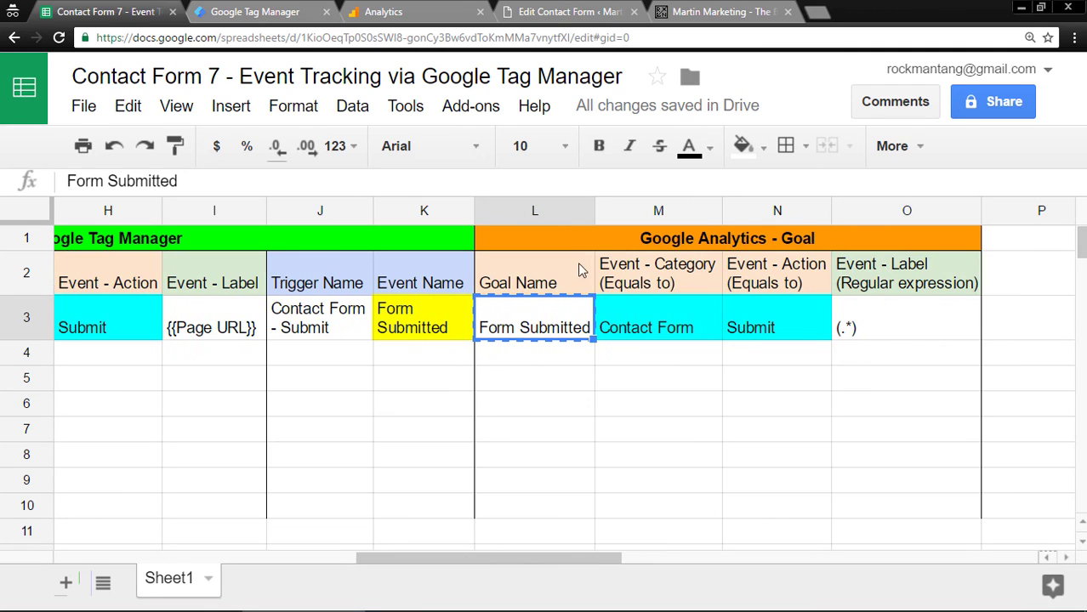
pyautogui.click(645, 311)
pyautogui.hotkey('ctrl', 'c')
pyautogui.click(337, 7)
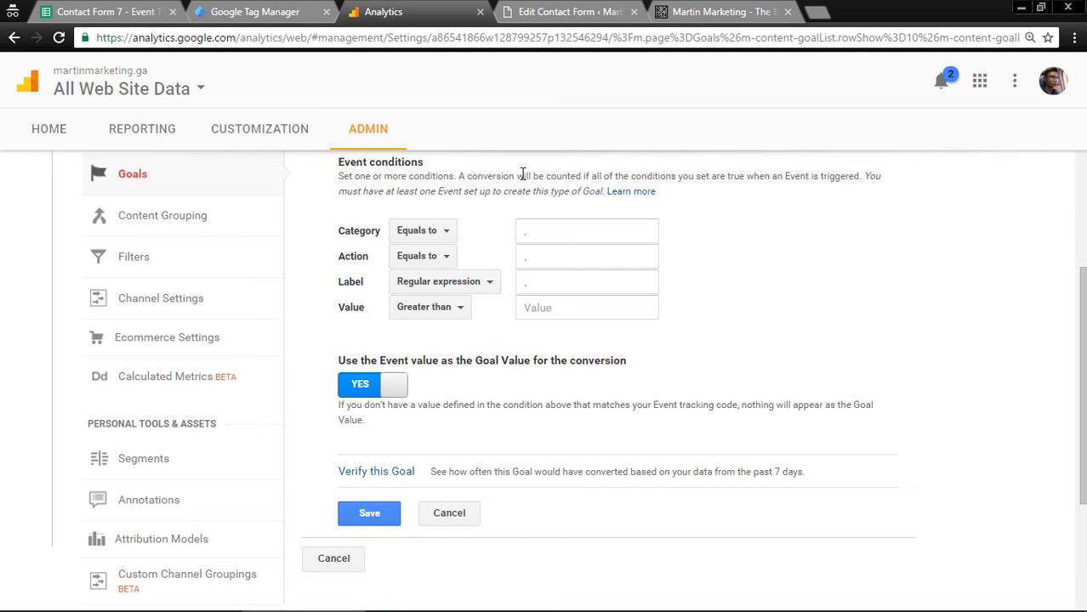
pyautogui.click(558, 236)
pyautogui.hotkey('ctrl', 'v')
# Enter 'Submit' from cell N3 as the event Action
pyautogui.hotkey('ctrl', 'shift', 'Tab')
pyautogui.hotkey('ctrl', 'shift', 'Tab')
pyautogui.click(781, 327)
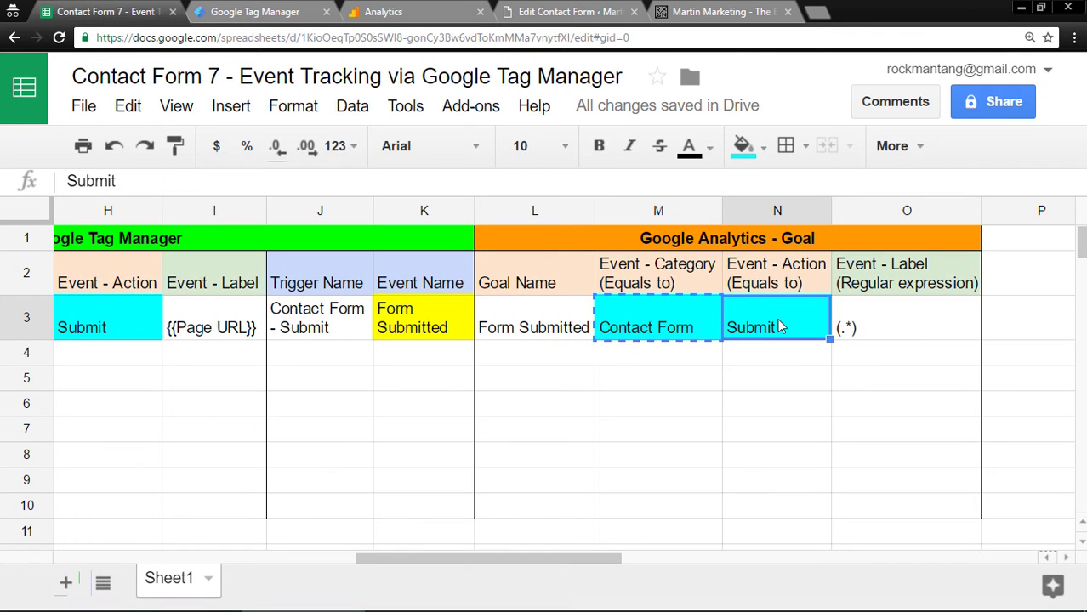
pyautogui.click(352, 7)
pyautogui.press('Tab')
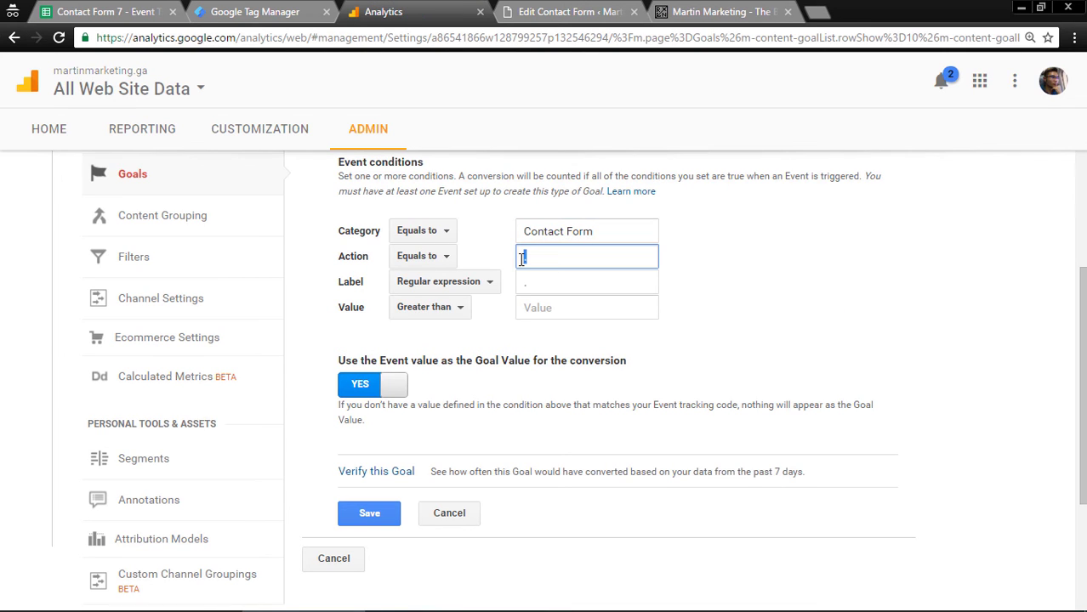
pyautogui.hotkey('ctrl', 'v')
# Set the Label to '(.*)' as a Regular expression and save the goal
pyautogui.hotkey('ctrl', 'shift', 'Tab')
pyautogui.hotkey('ctrl', 'shift', 'Tab')
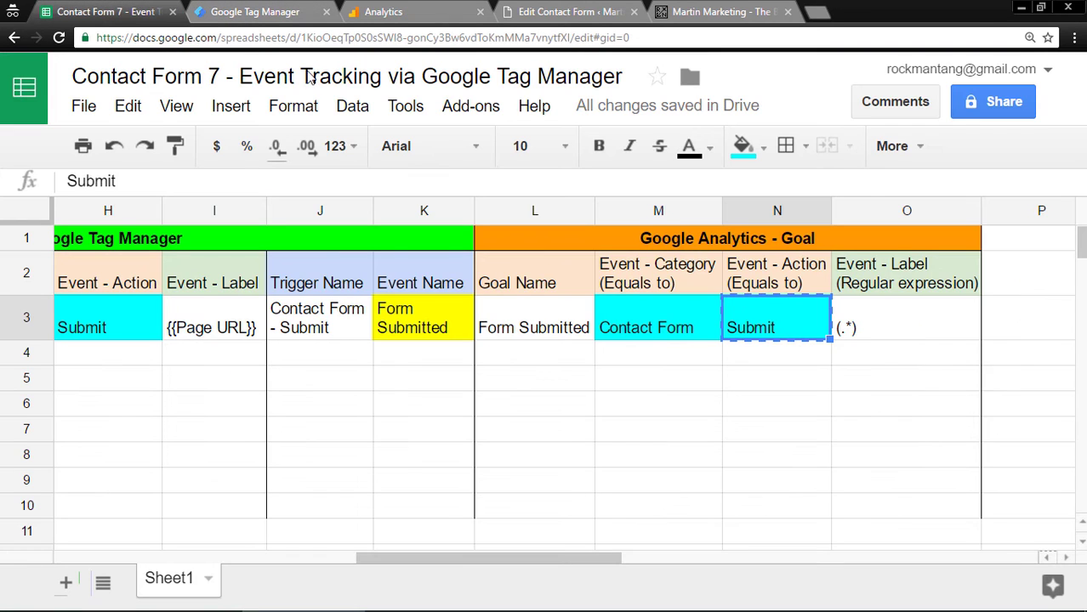
pyautogui.doubleClick(888, 326)
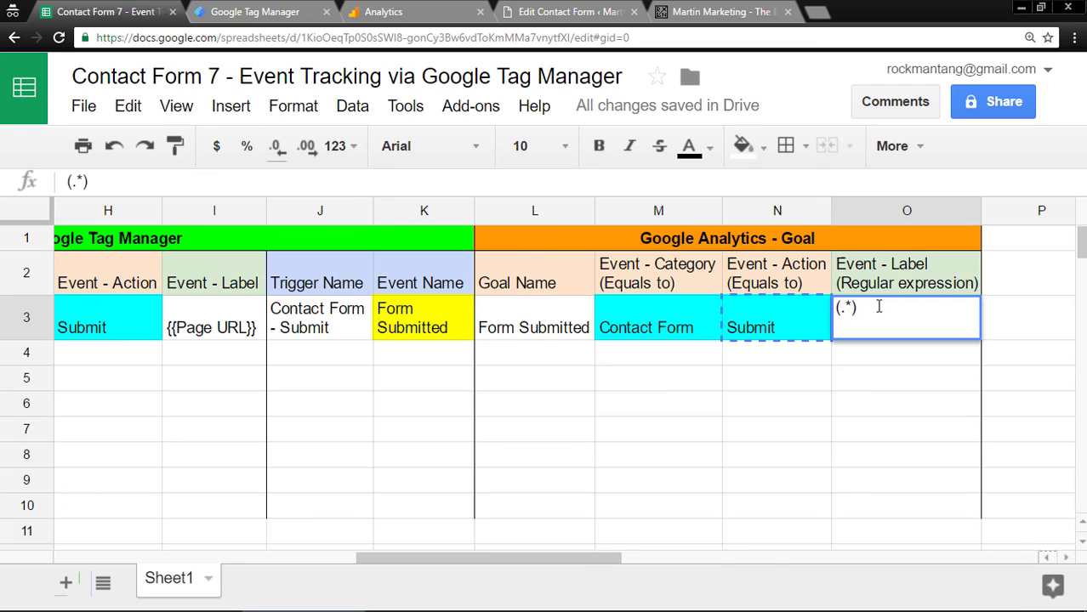
pyautogui.hotkey('ctrl', 'a')
pyautogui.hotkey('ctrl', 'c')
pyautogui.hotkey('ctrl', 'Tab')
pyautogui.hotkey('ctrl', 'Tab')
pyautogui.click(522, 284)
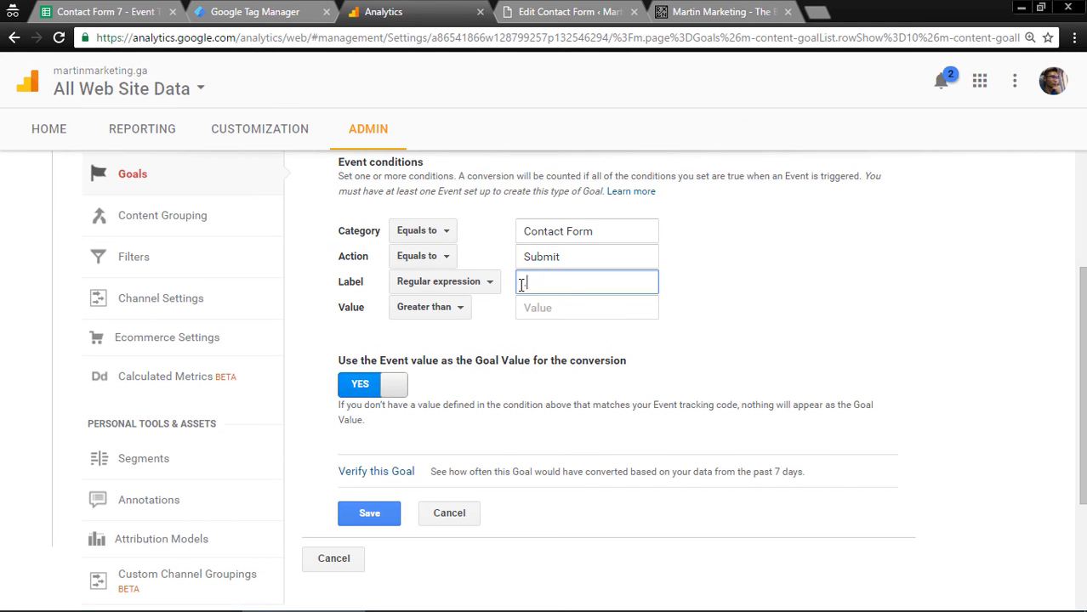
pyautogui.hotkey('ctrl', 'v')
pyautogui.click(474, 284)
pyautogui.click(457, 363)
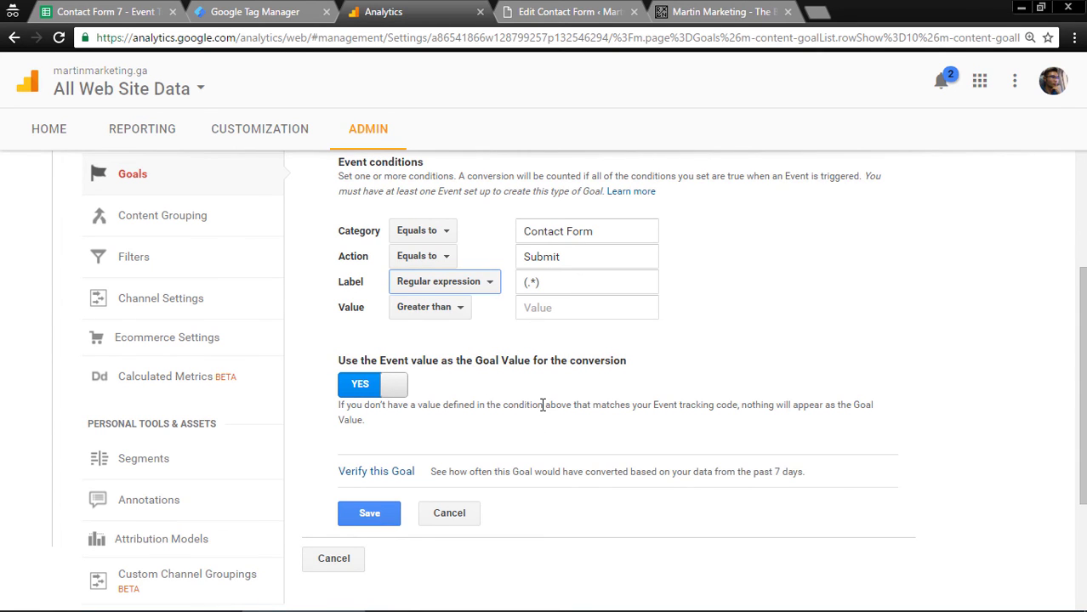
pyautogui.click(369, 514)
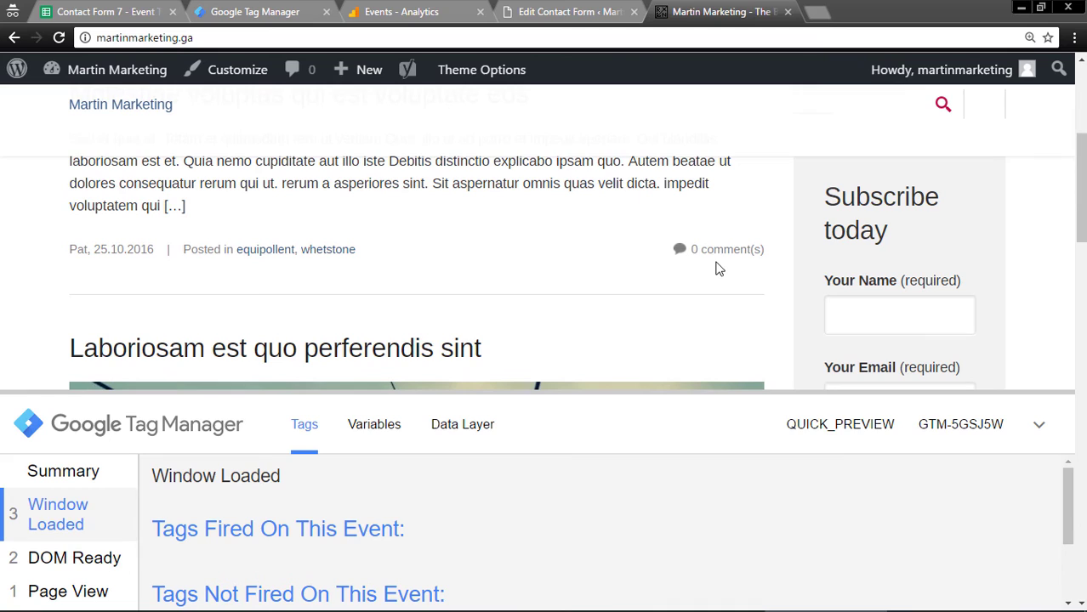
# Submit a test contact form message using the autofilled name and e-mail
pyautogui.scroll(-1, 1055, 238)
pyautogui.click(894, 220)
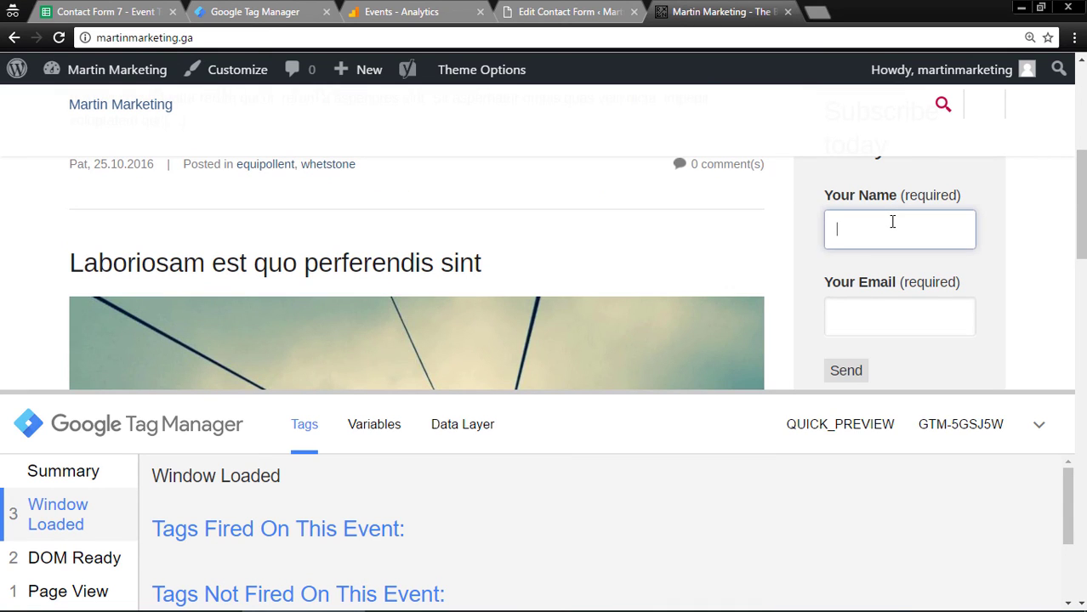
pyautogui.write('M')
pyautogui.press('Down')
pyautogui.press('Tab')
pyautogui.press('Down')
pyautogui.press('Return')
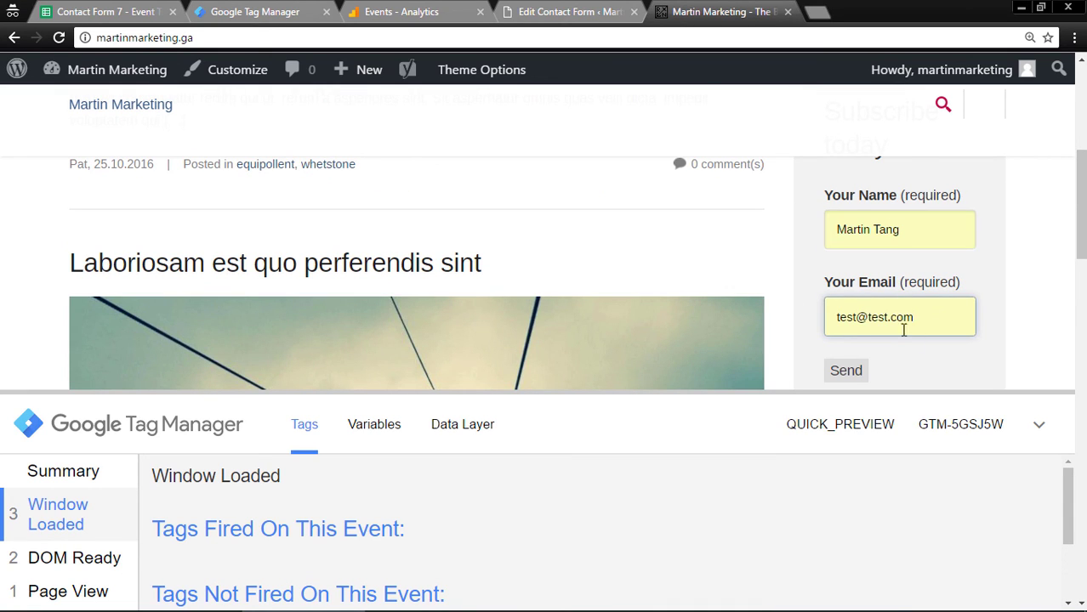
pyautogui.click(847, 369)
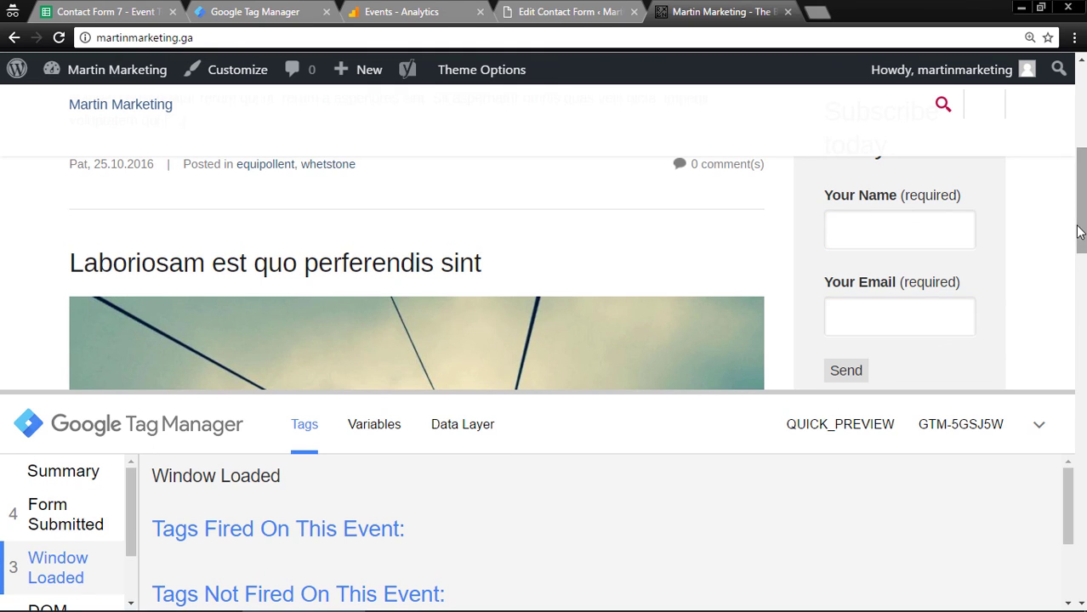
# Verify Form Submit fired on the Form Submitted event, then view Analytics real-time events
pyautogui.moveTo(1082, 246); pyautogui.dragTo(1082, 282)
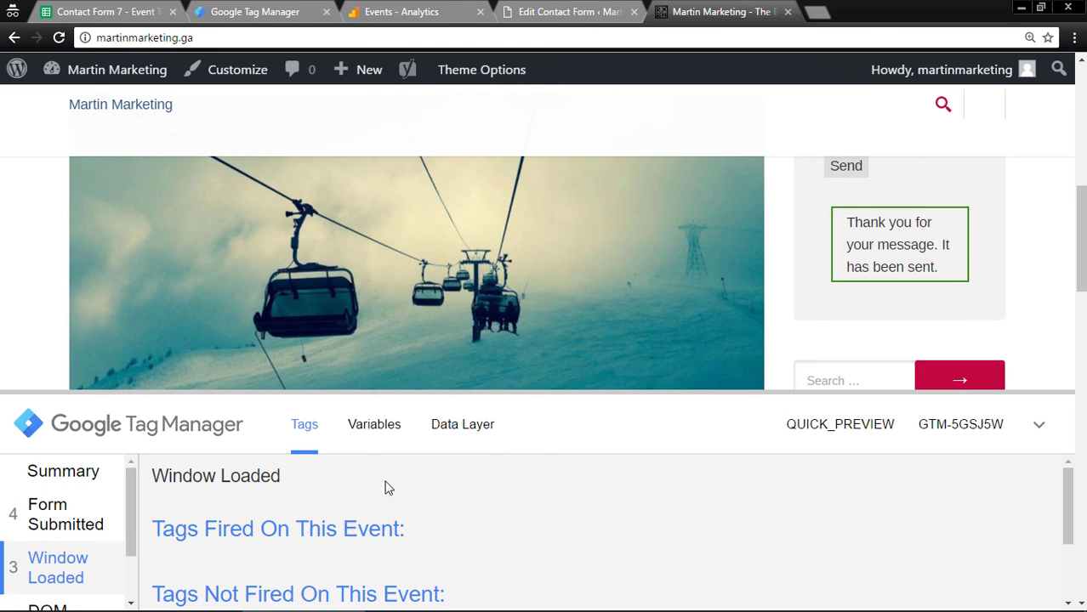
pyautogui.click(78, 521)
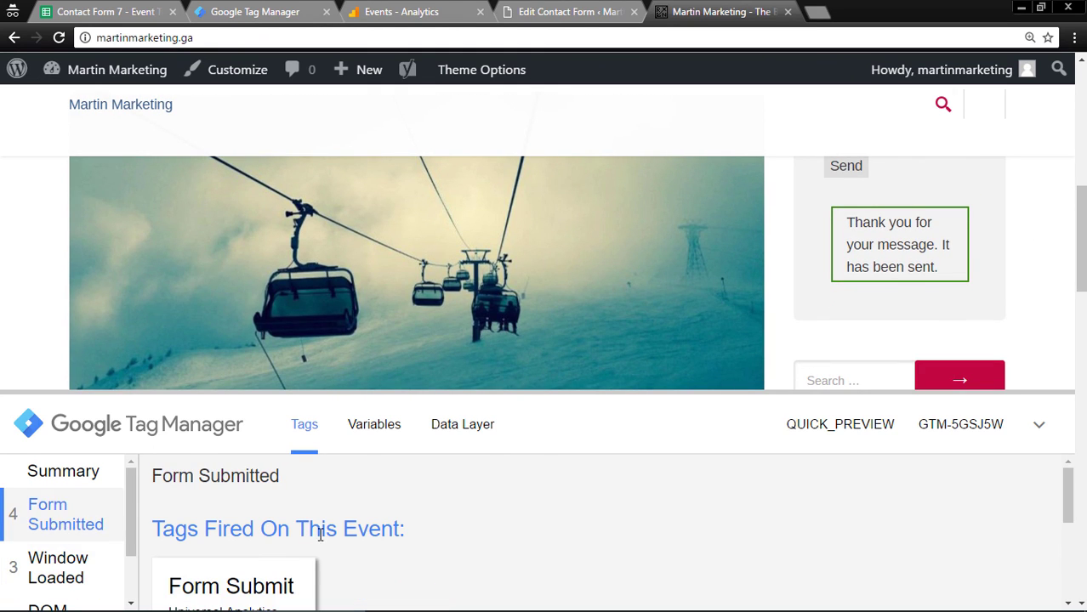
pyautogui.scroll(-1, 378, 550)
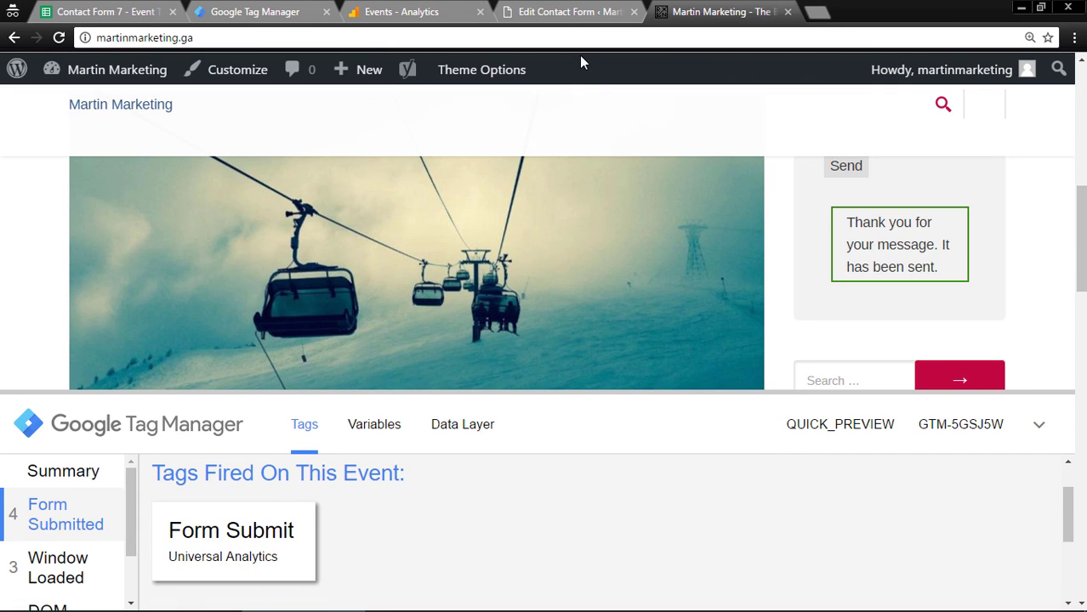
pyautogui.click(402, 12)
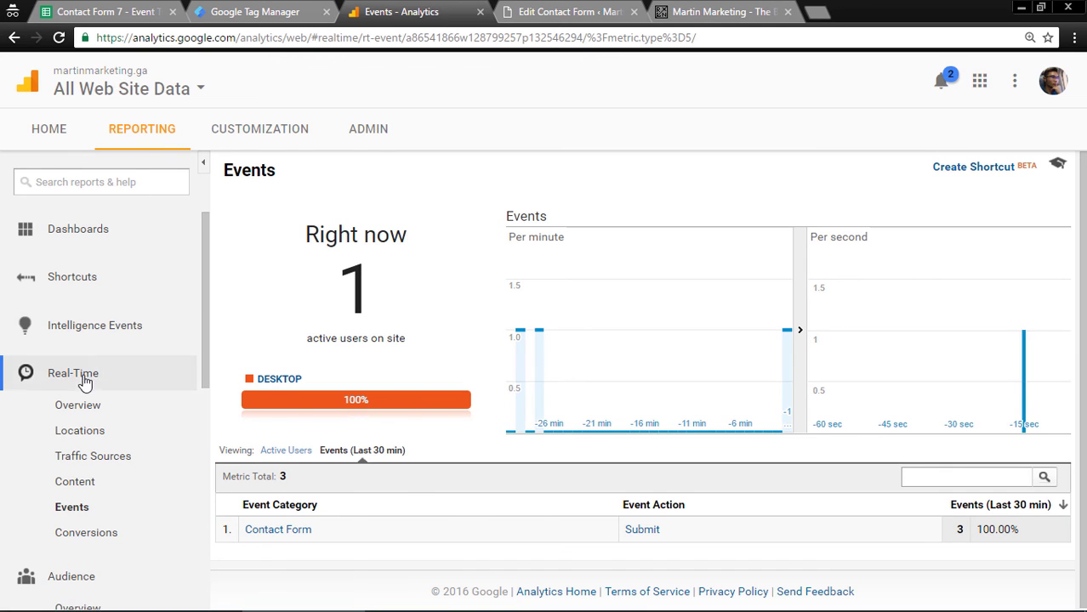
pyautogui.click(103, 507)
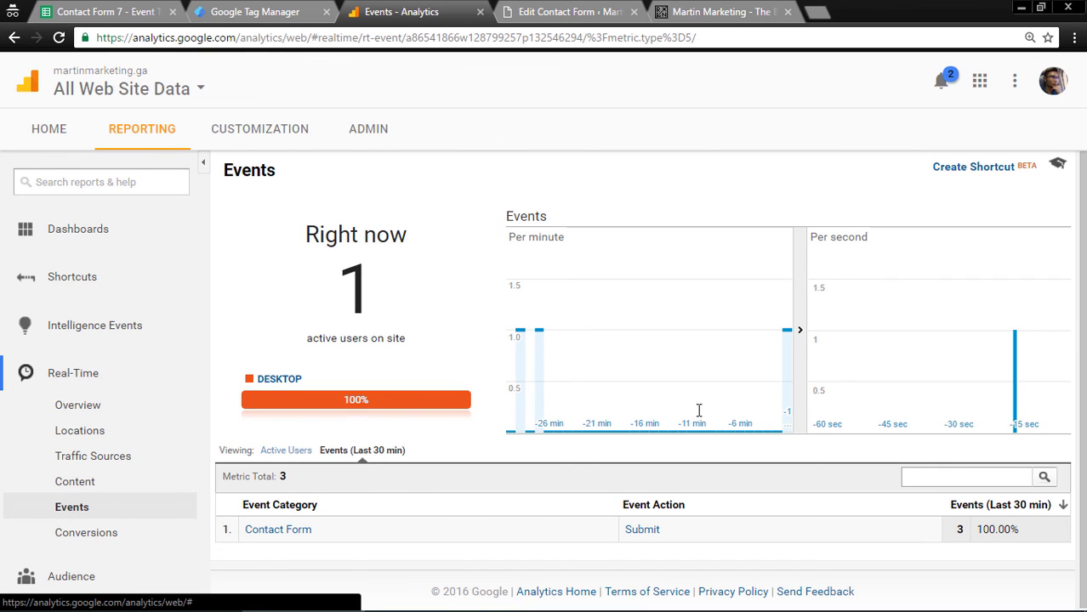